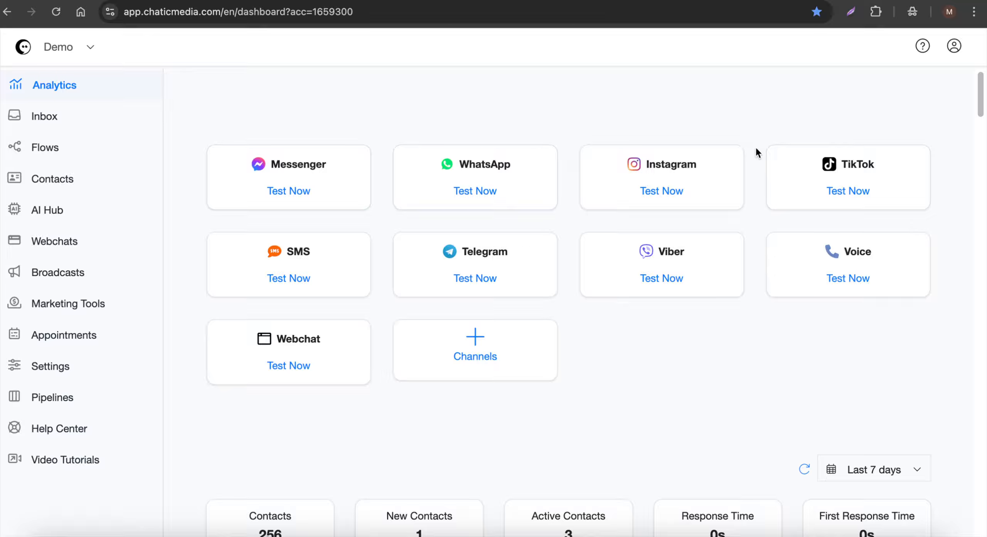
Open the "Fitness Coach Lead Generation Demo" flow for editing
left_click(56, 154)
scroll(383, 211, "down", 3)
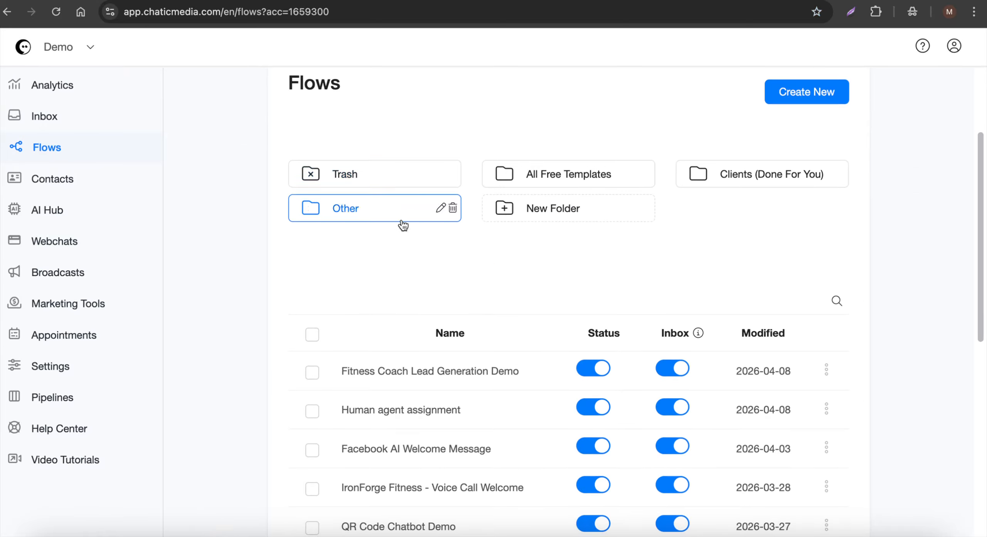
left_click(433, 372)
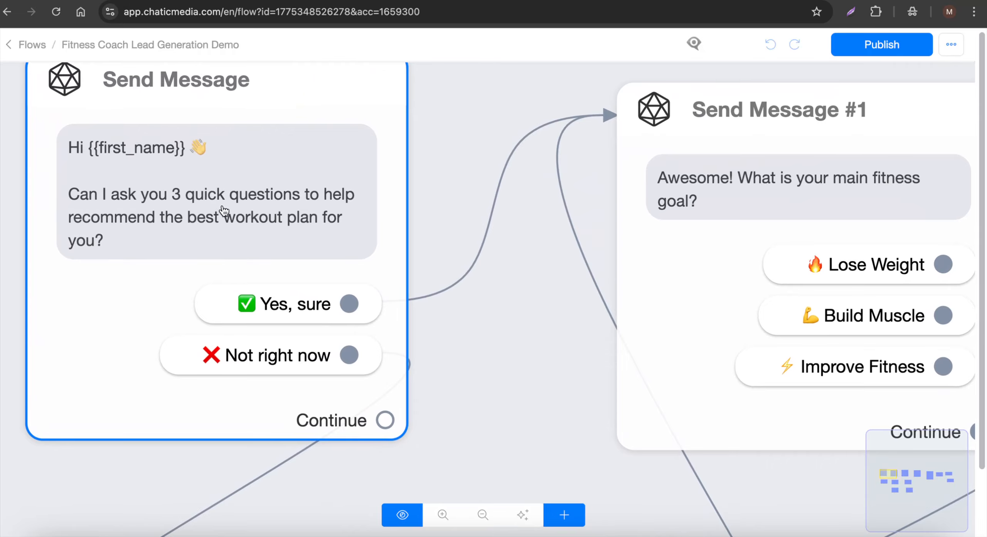
Examine the flow's messages from the greeting through the three fitness questions to the consultation booking message
scroll(226, 241, "down", 3)
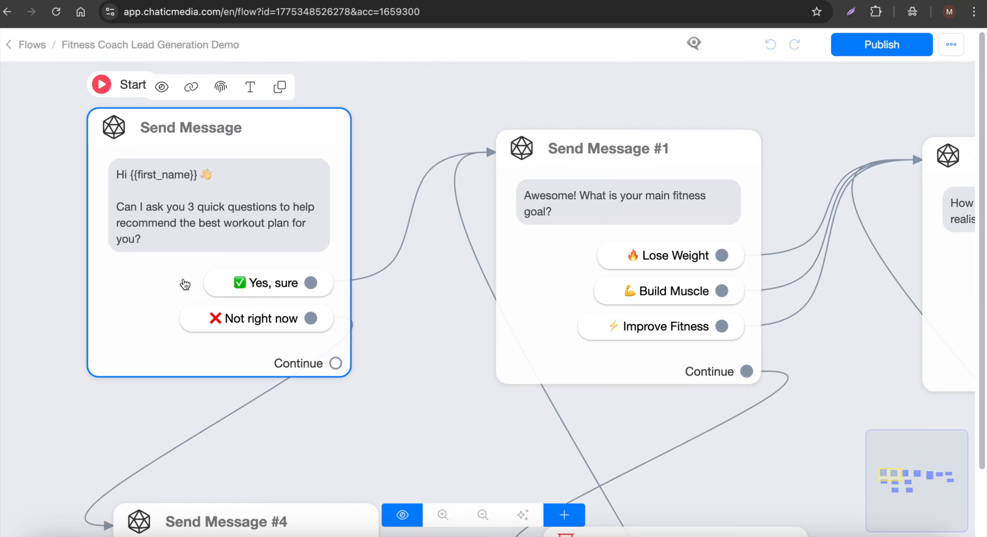
scroll(140, 268, "down", 5)
scroll(480, 246, "up", 5)
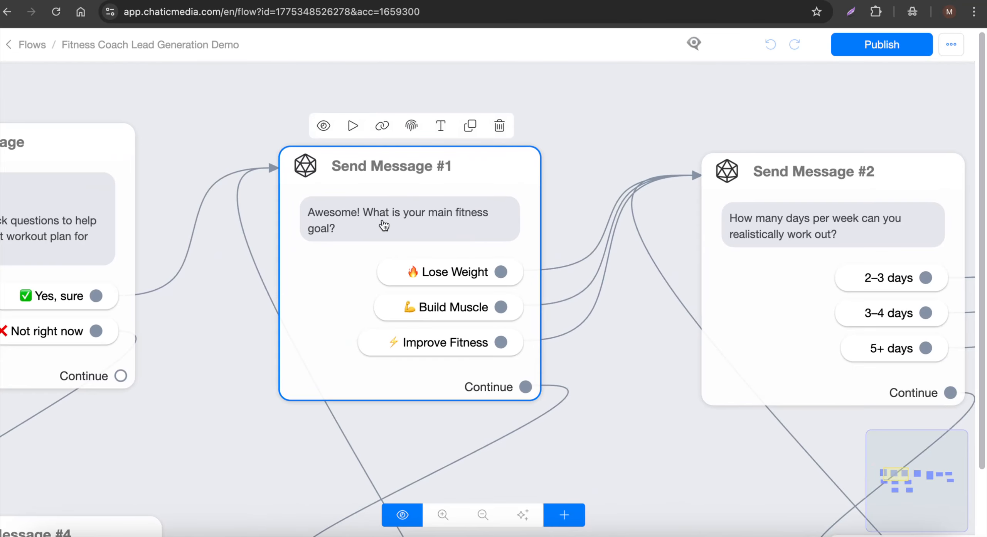
scroll(384, 226, "down", 2)
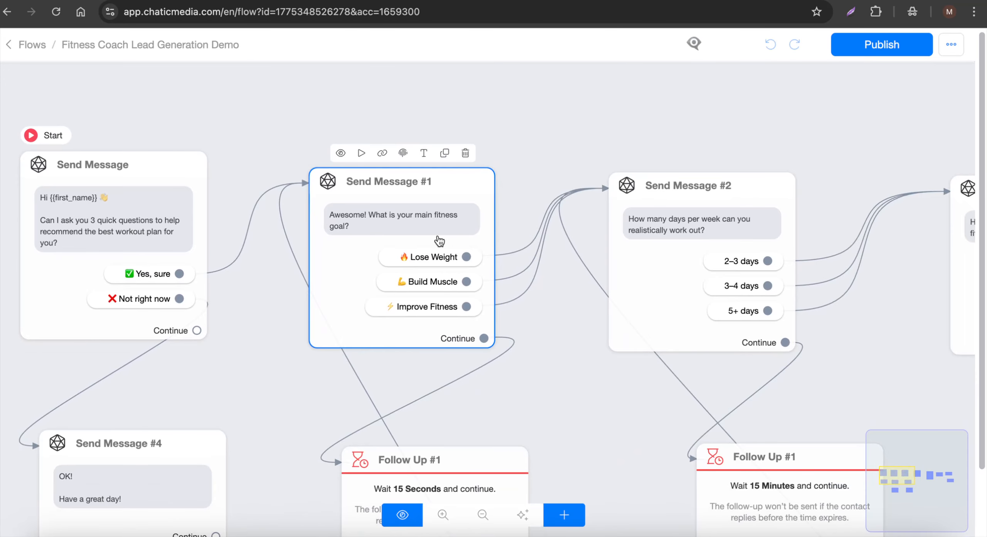
scroll(438, 241, "up", 3)
scroll(292, 239, "down", 5)
scroll(677, 226, "up", 2)
scroll(675, 225, "up", 2)
left_click(467, 248)
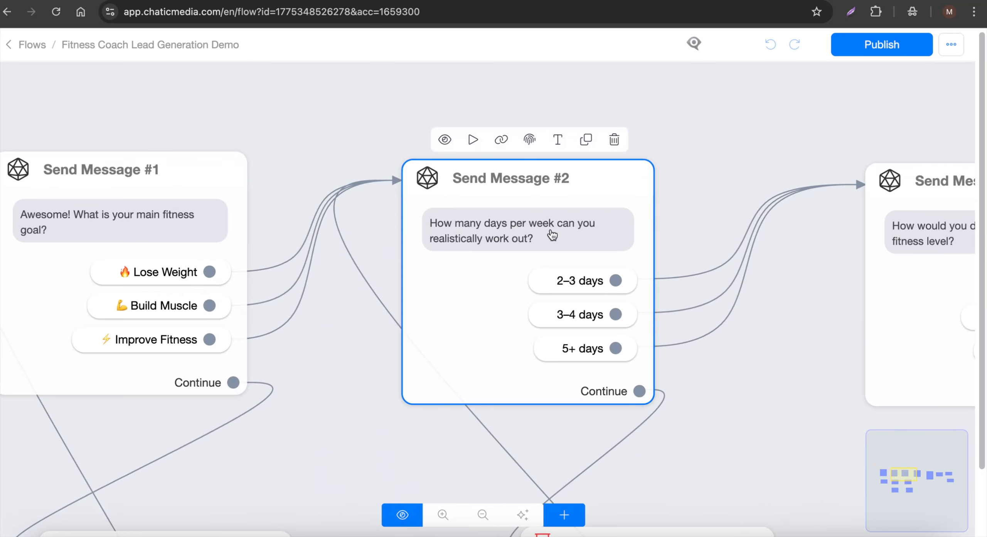
scroll(386, 267, "down", 2)
scroll(756, 248, "up", 3)
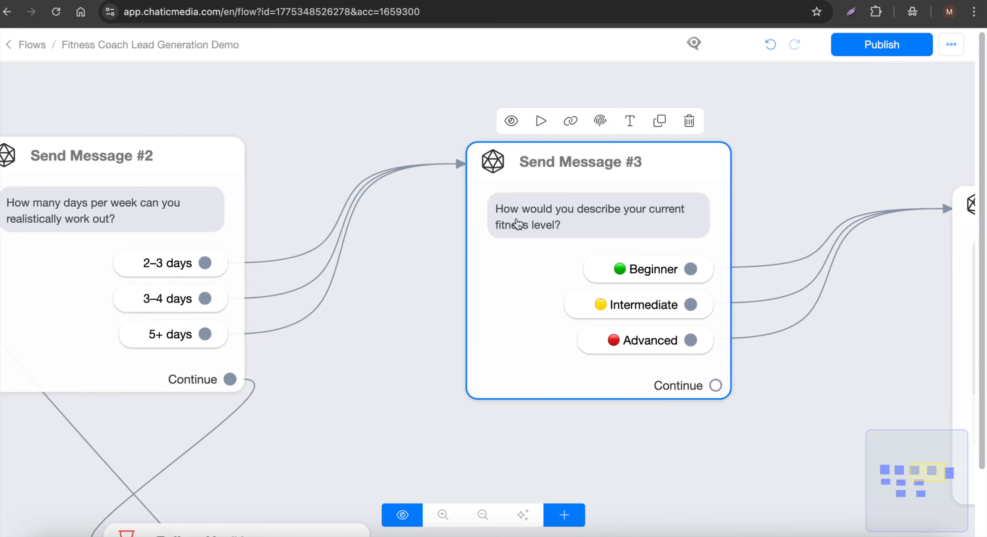
scroll(393, 268, "down", 2)
scroll(393, 269, "down", 1)
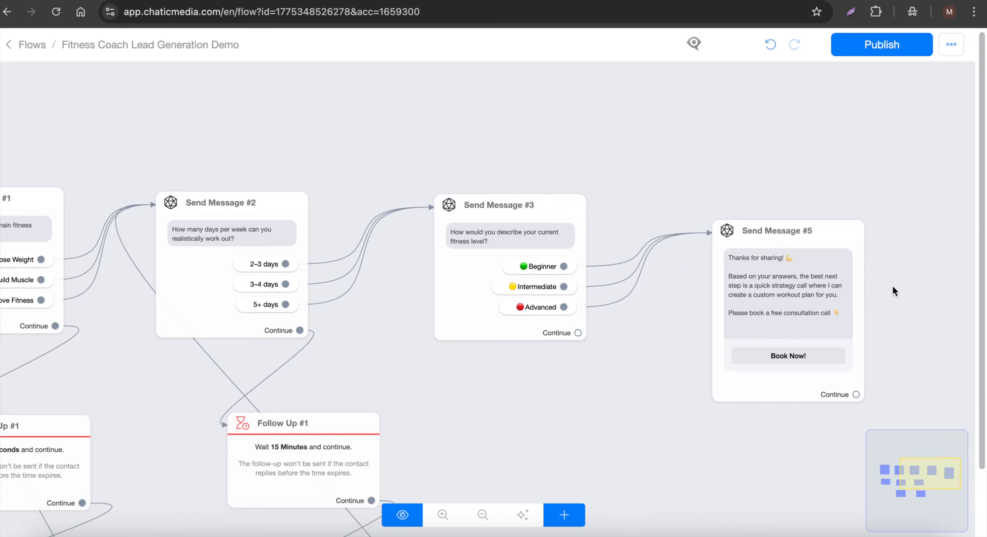
scroll(891, 284, "up", 3)
left_click(704, 359)
left_click(682, 431)
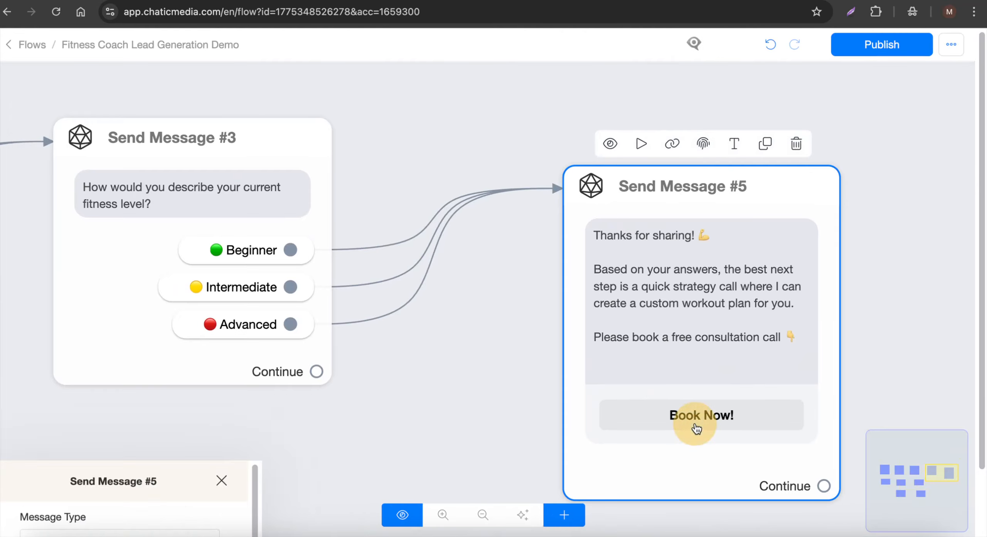
left_click(485, 149)
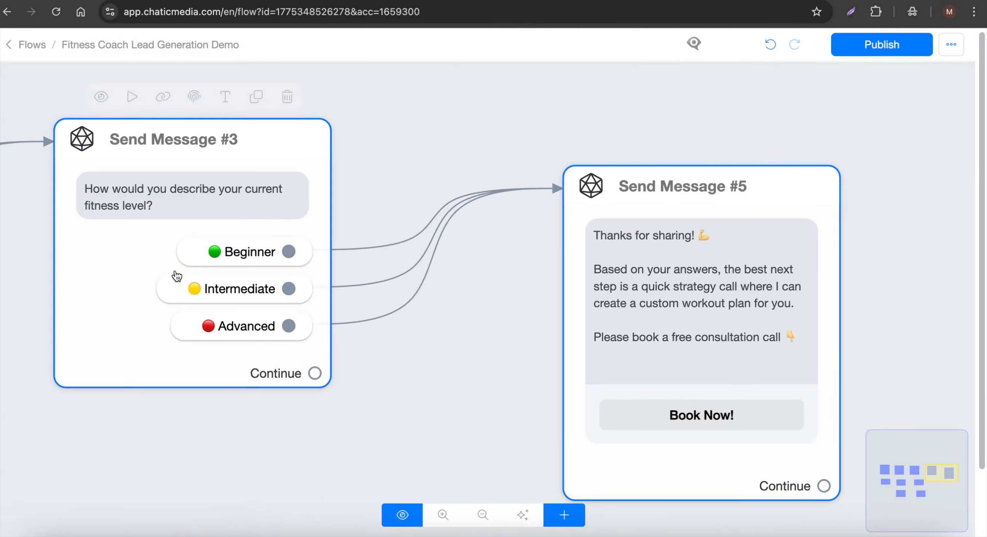
Connect a new Send Message step after the booking message and add a Transfer Conversation to Human action to it
scroll(176, 275, "down", 3)
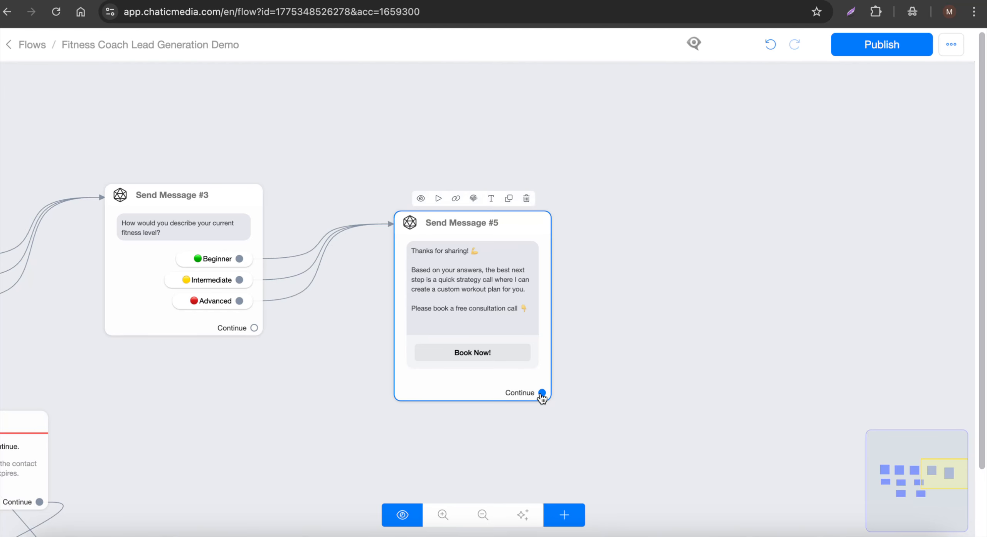
left_click_drag(543, 393, 674, 237)
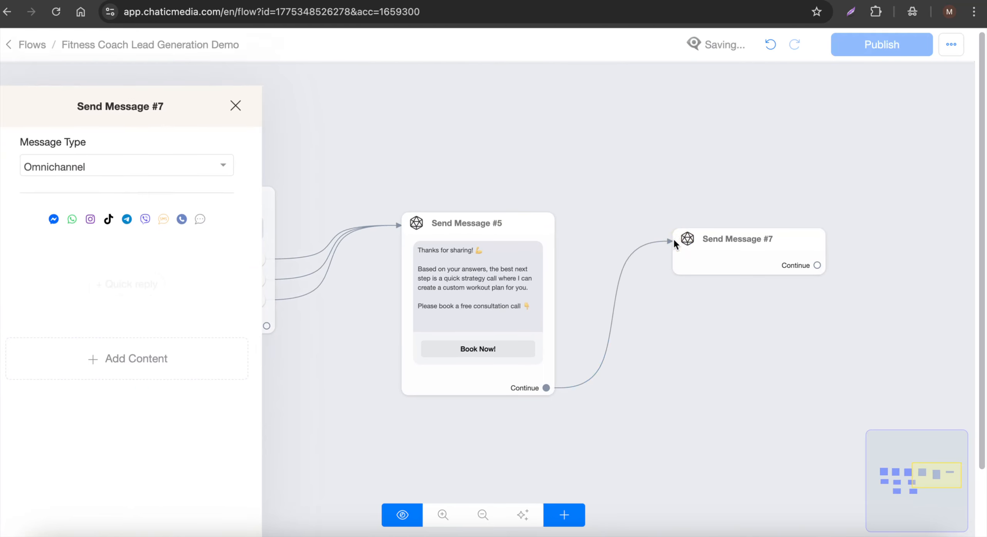
left_click(124, 341)
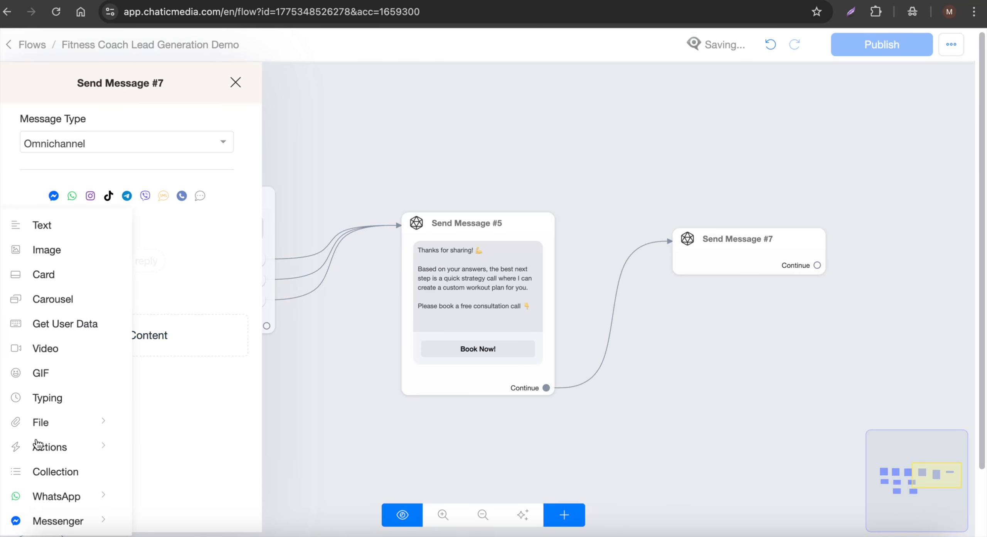
left_click(43, 449)
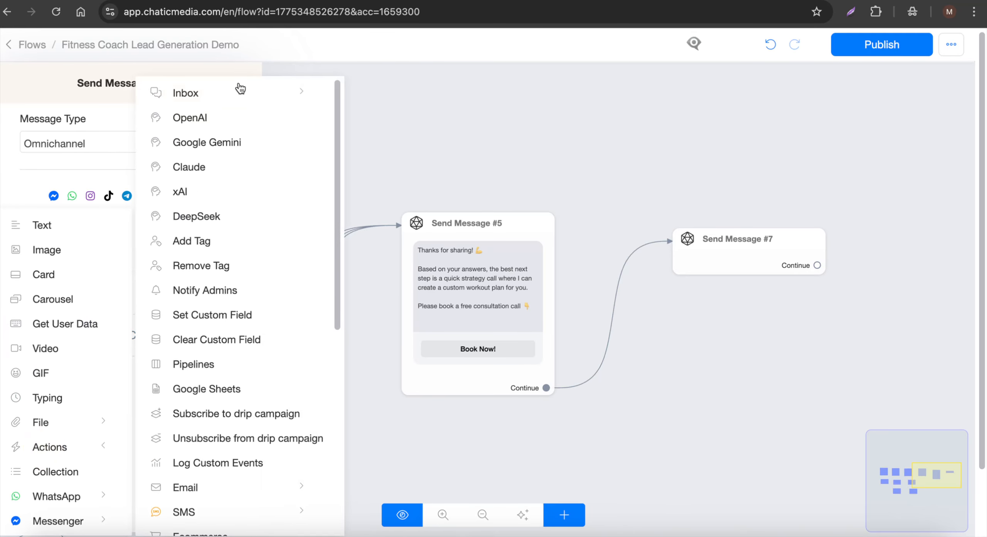
left_click(211, 97)
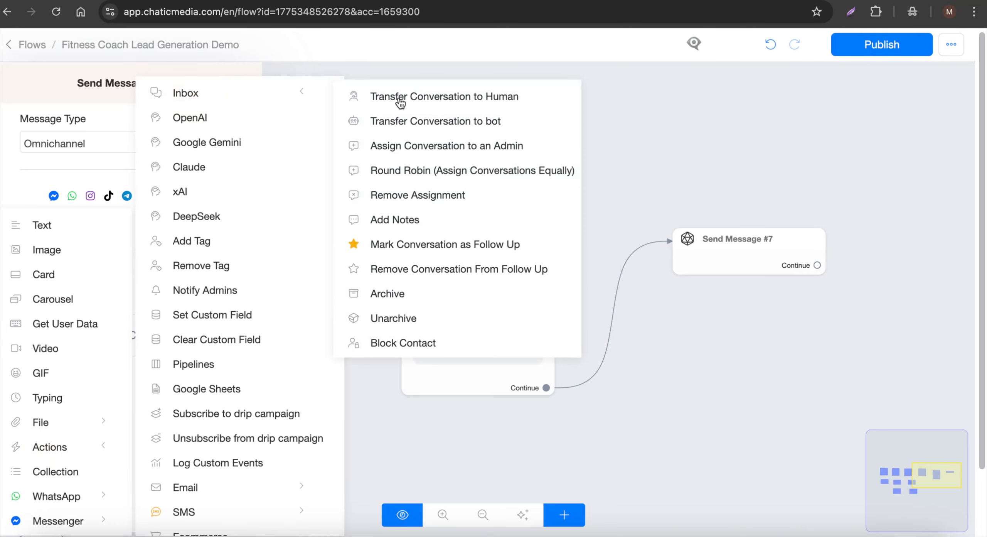
left_click(469, 96)
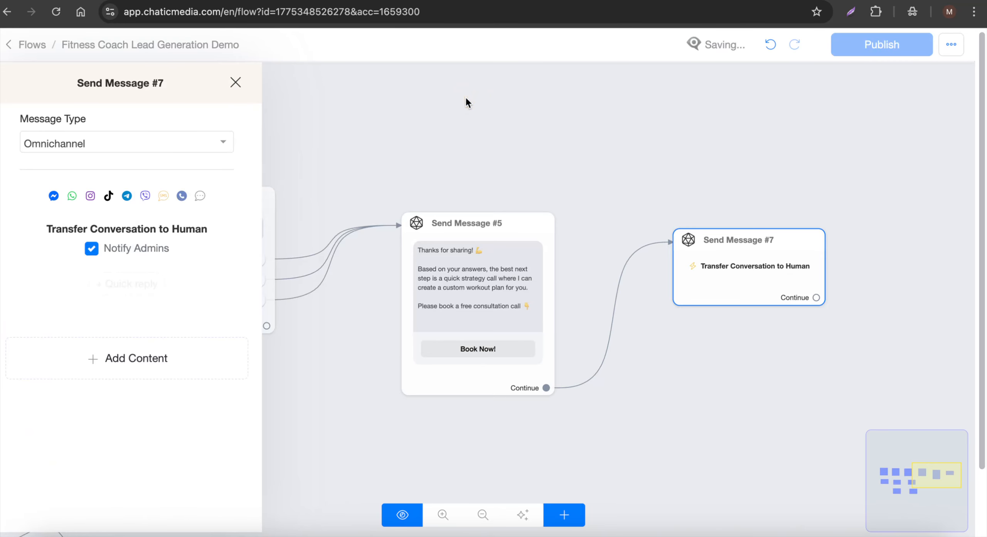
Add an Assign Conversation to an Admin action below the human transfer and open its list of admins
left_click(122, 350)
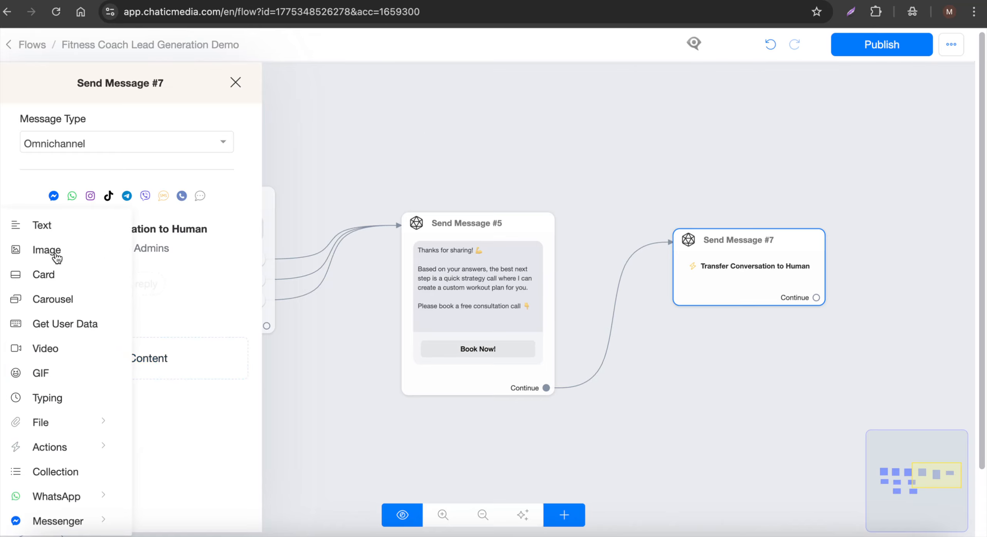
left_click(57, 455)
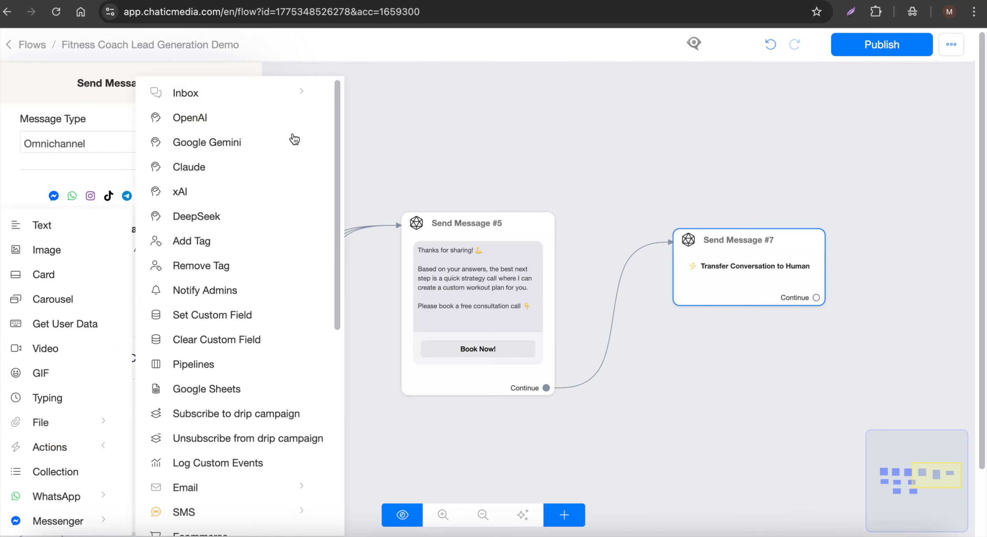
left_click(239, 99)
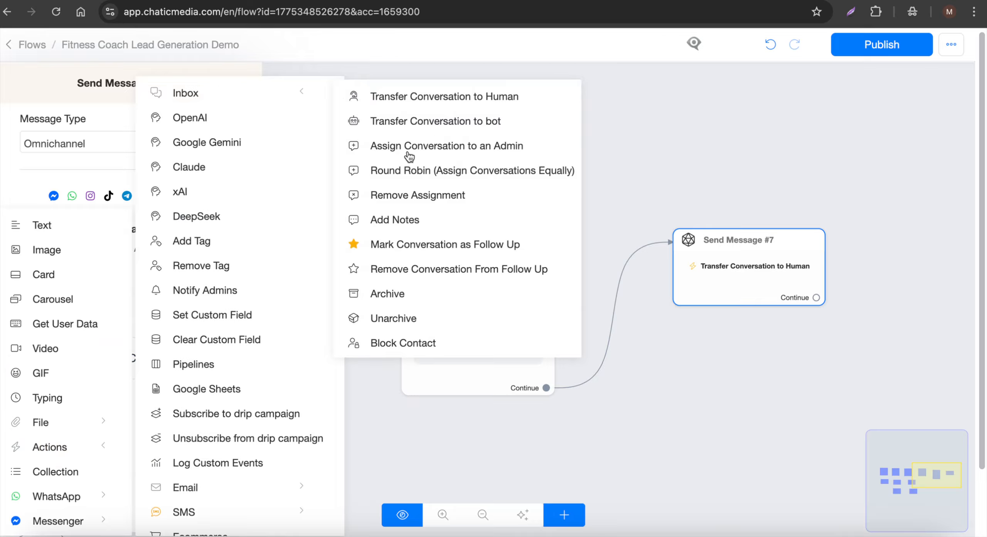
left_click(442, 153)
left_click(133, 309)
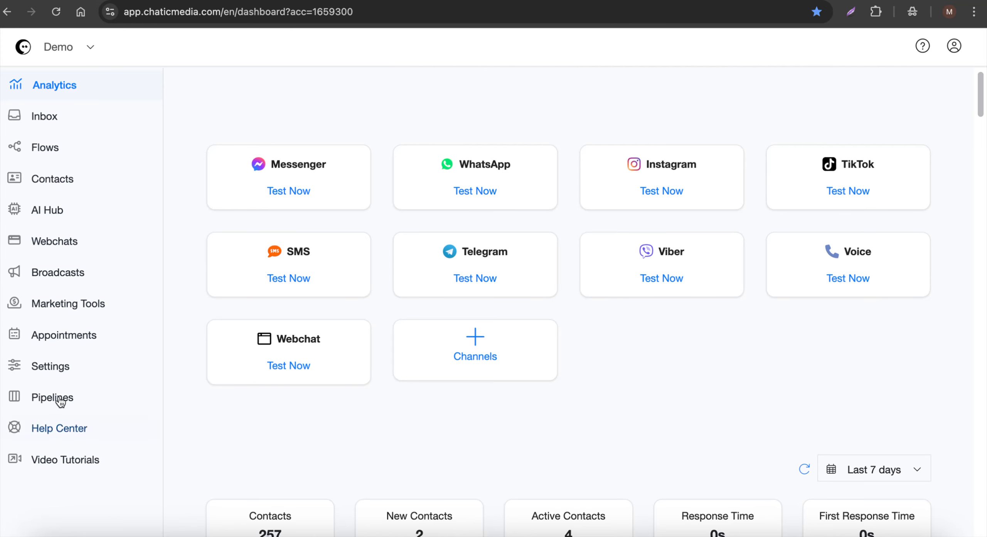
Open the Admins management page in the account settings
left_click(66, 371)
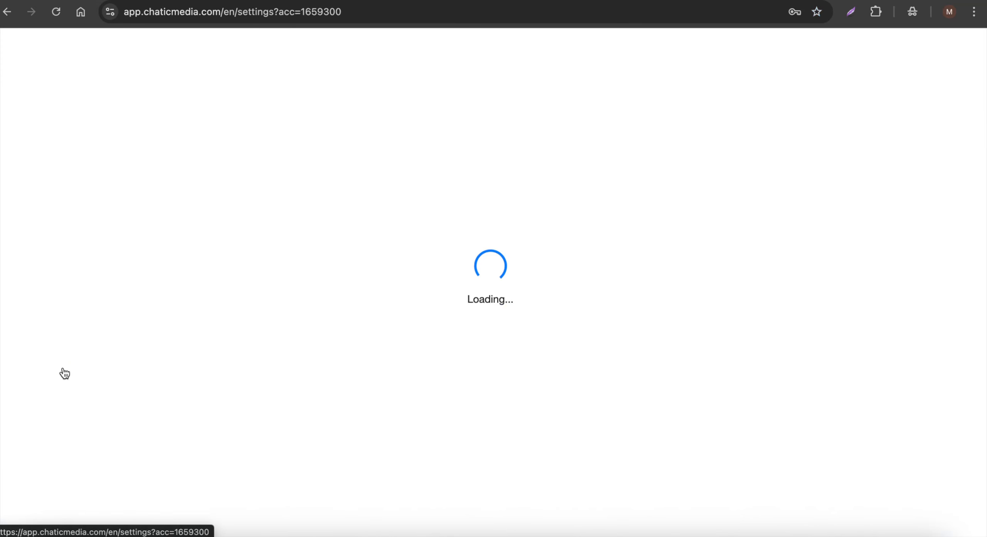
left_click(500, 144)
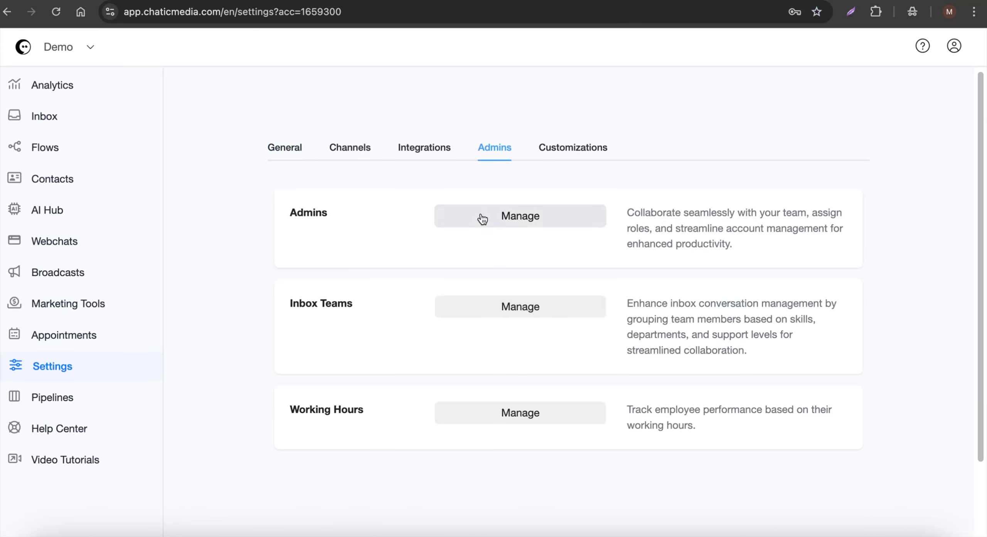
left_click(496, 215)
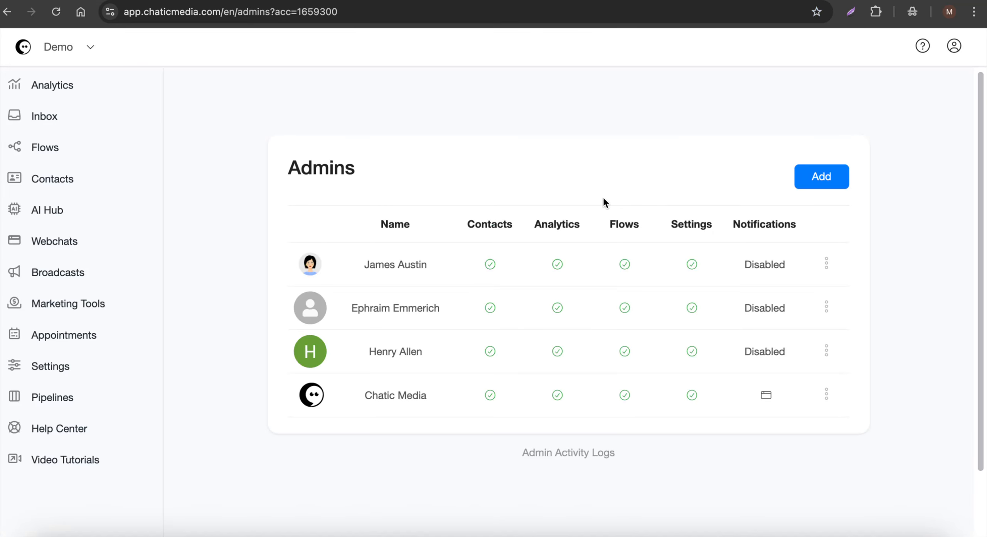
Try out restricted permissions for a new admin, including Contacts / Inbox and Manage only Assigned Conversation, and cancel adding the admin
left_click(814, 178)
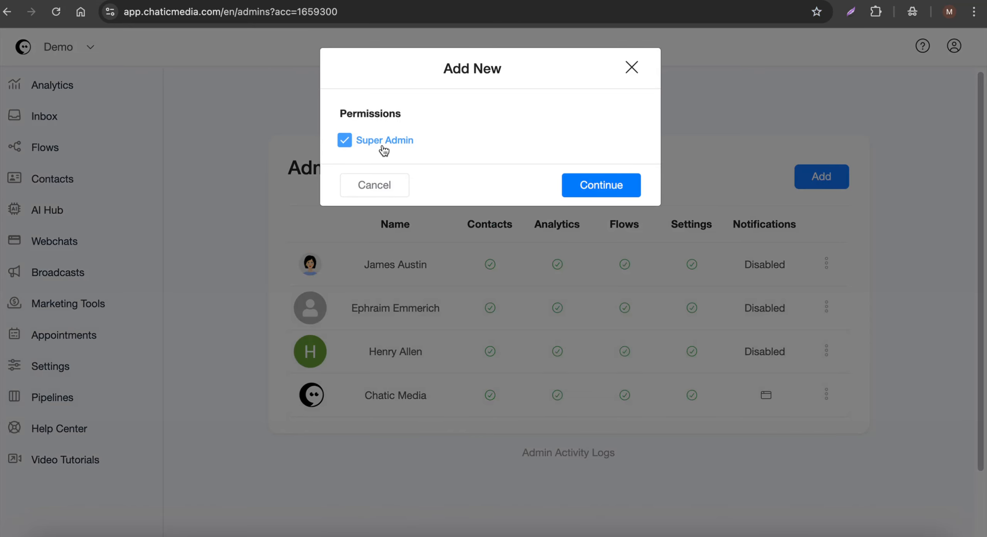
left_click(384, 148)
left_click(370, 265)
left_click(375, 238)
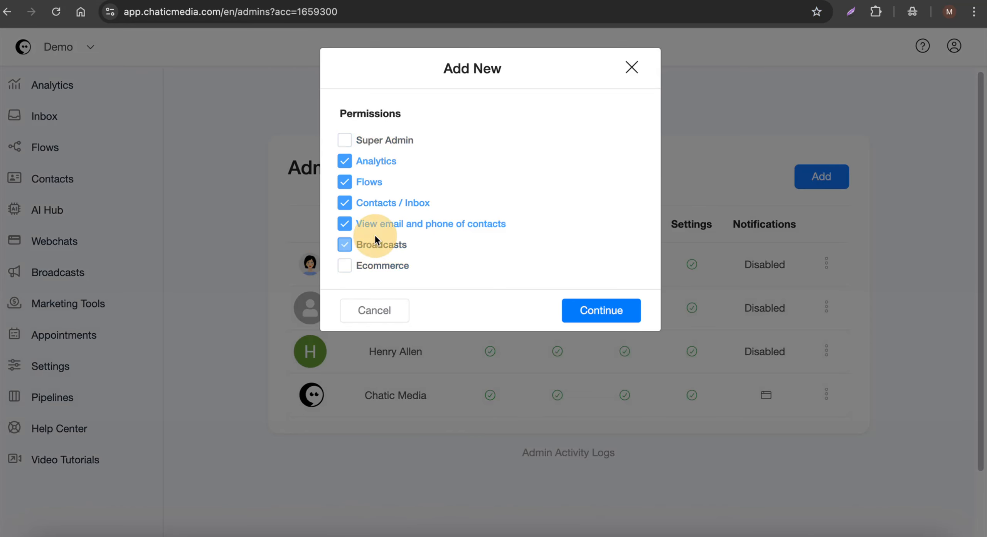
left_click(379, 225)
left_click(369, 182)
left_click(377, 162)
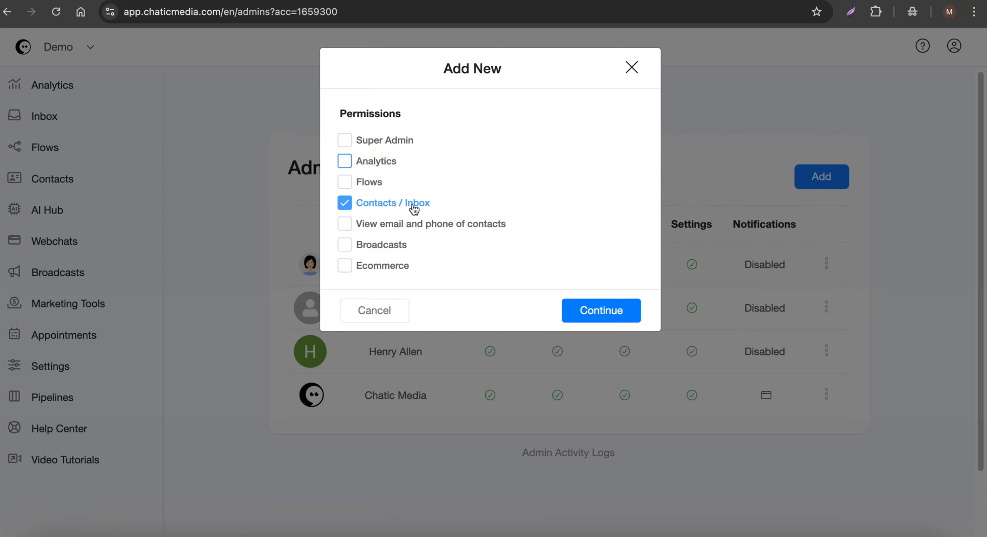
left_click(386, 207)
left_click(369, 226)
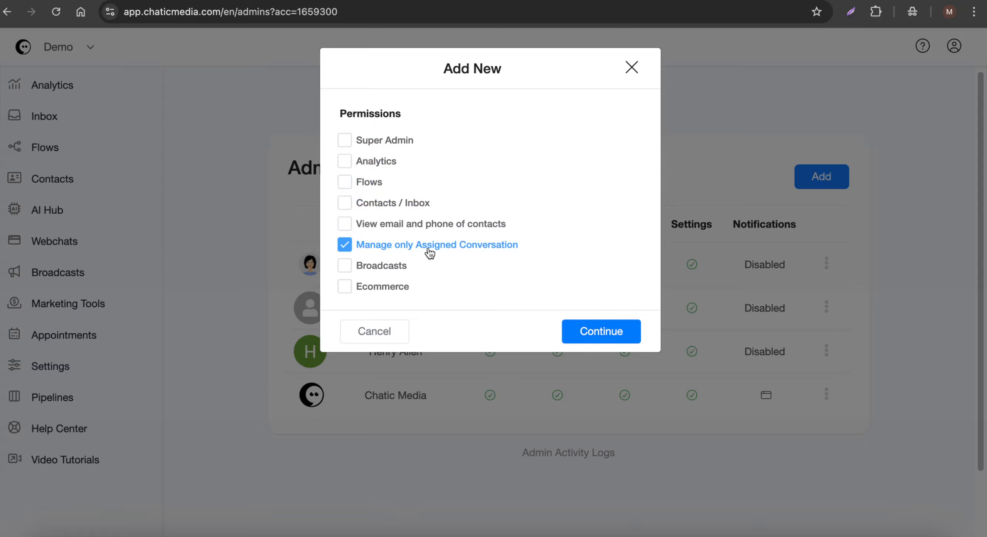
left_click(411, 247)
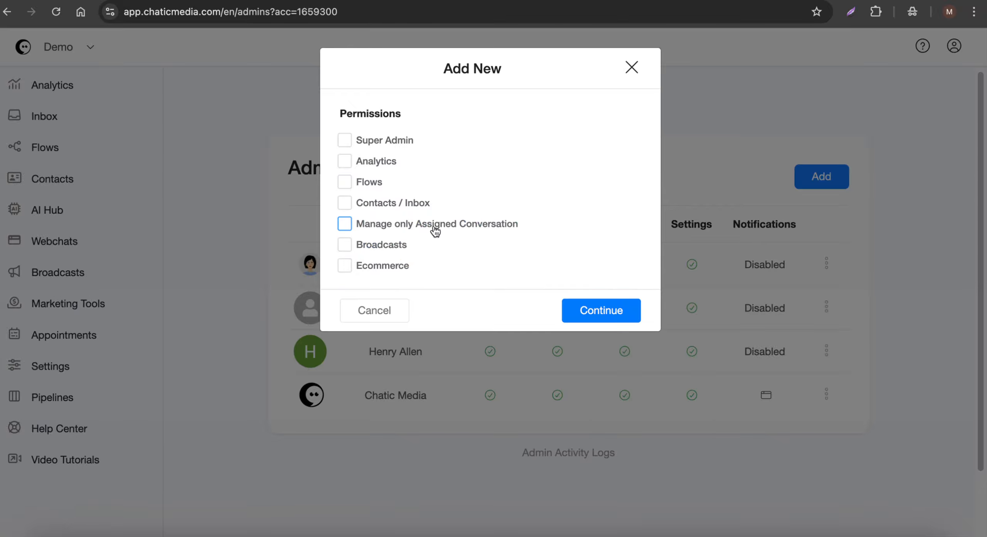
left_click(383, 320)
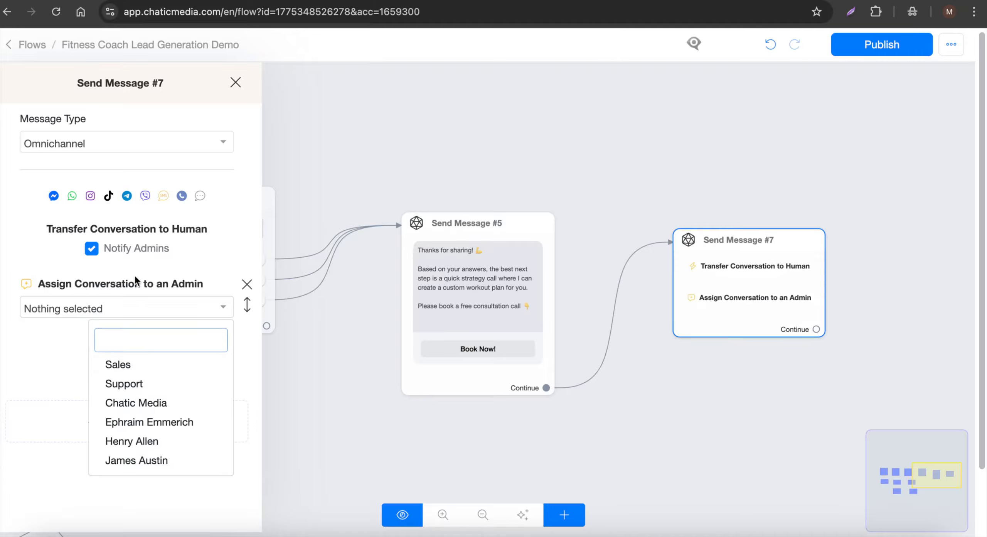
Choose Chatic Media as the assigned admin in the flow and remove the Assign Conversation to an Admin action
left_click(131, 404)
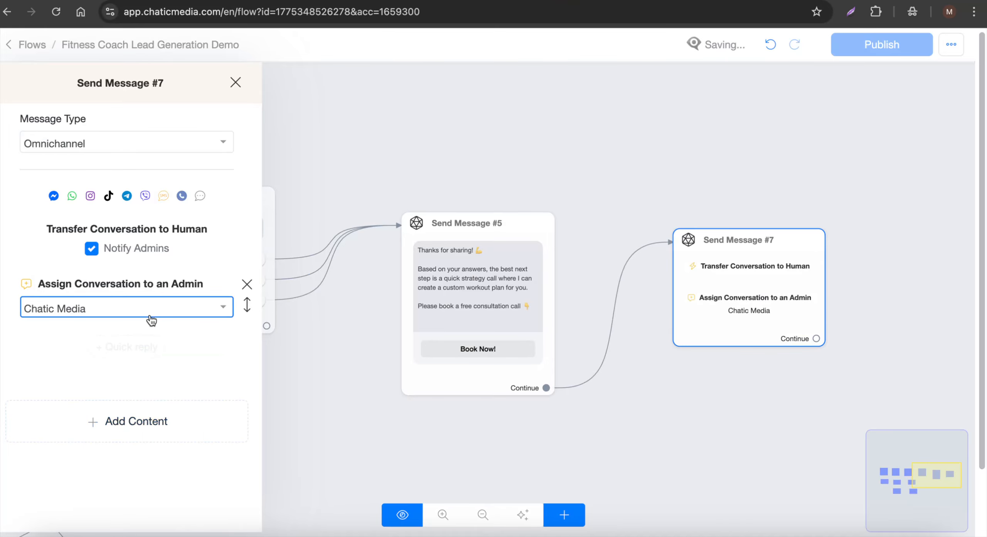
left_click(247, 286)
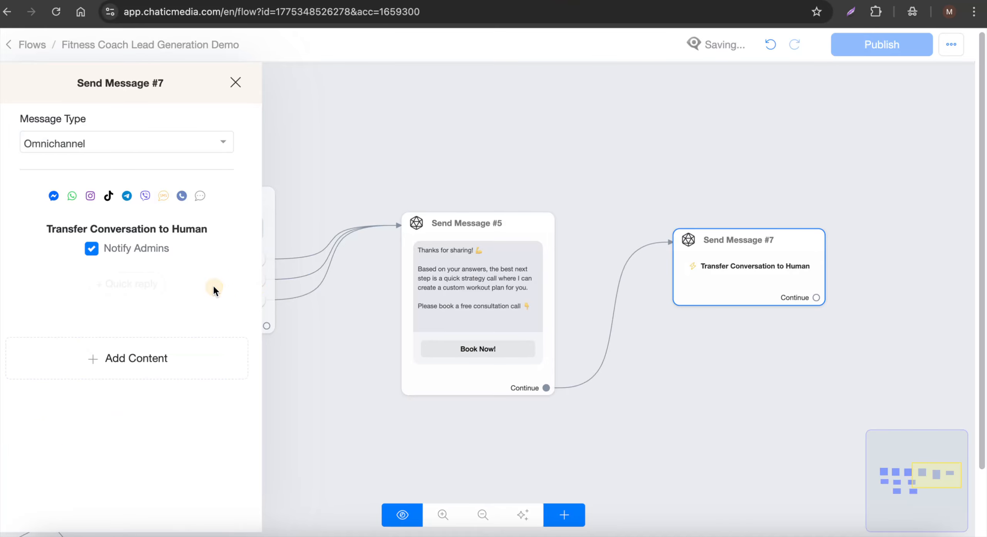
Add a Round Robin (Assign Conversations Equally) action below the Transfer Conversation to Human action
left_click(125, 357)
left_click(68, 449)
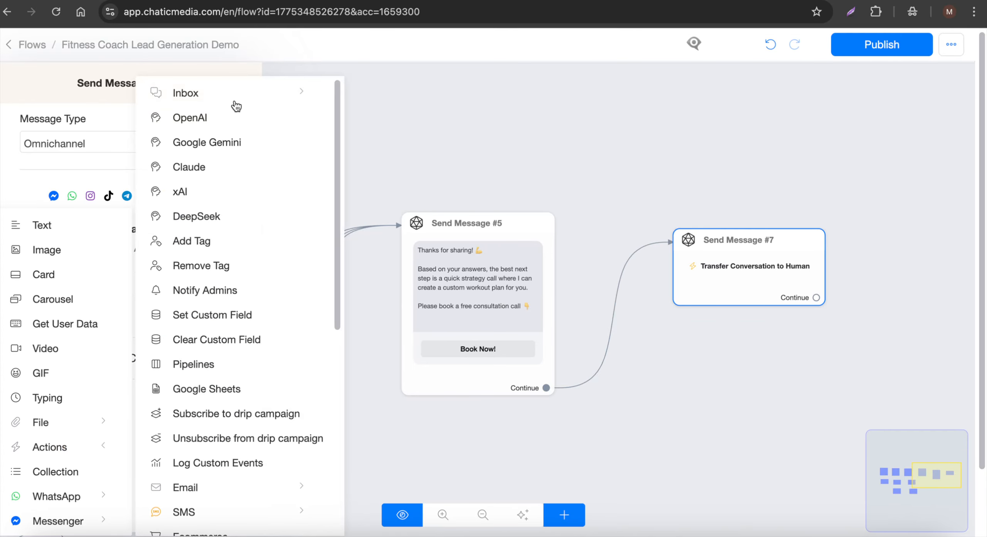
left_click(246, 93)
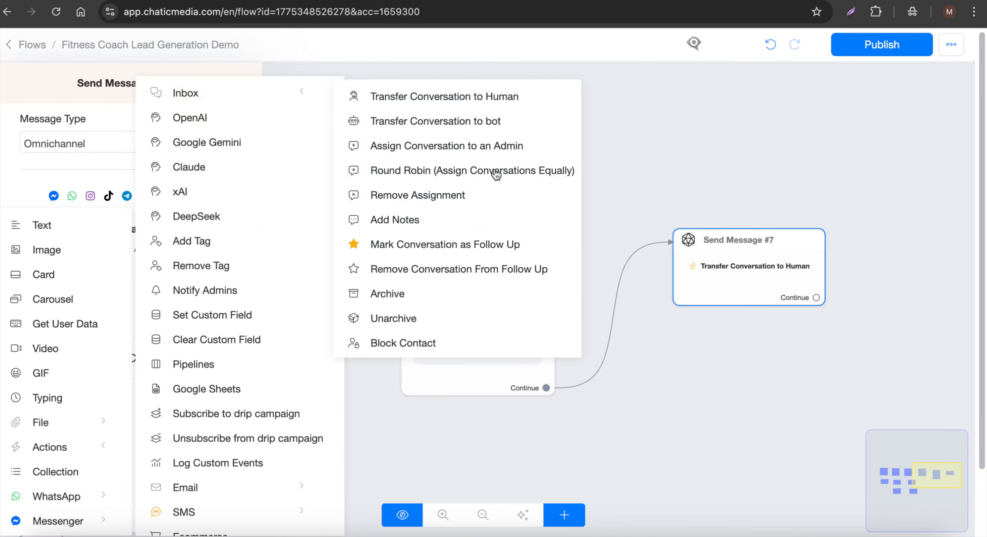
left_click(412, 173)
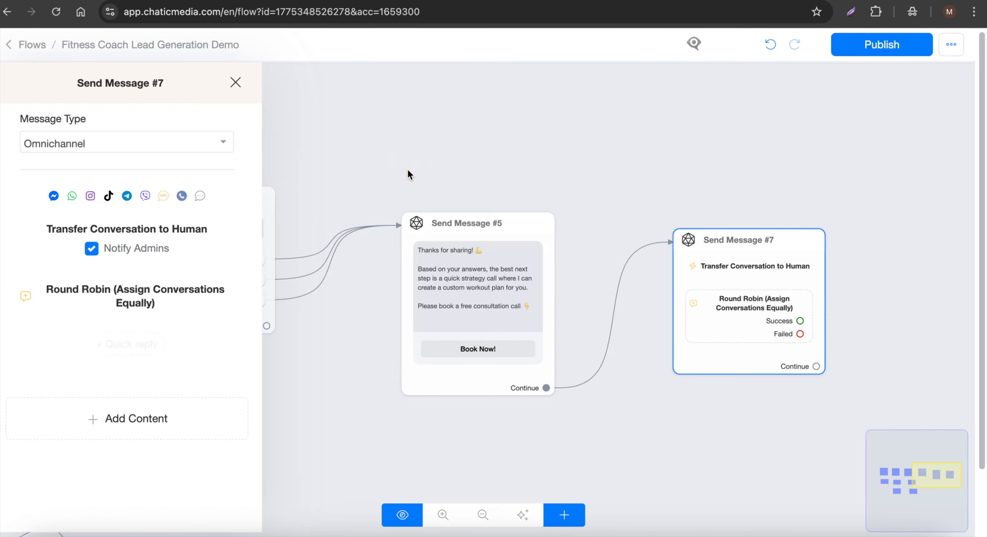
Select three individual admins for the Round Robin (Assign Conversations Equally) action
left_click(136, 290)
left_click(426, 130)
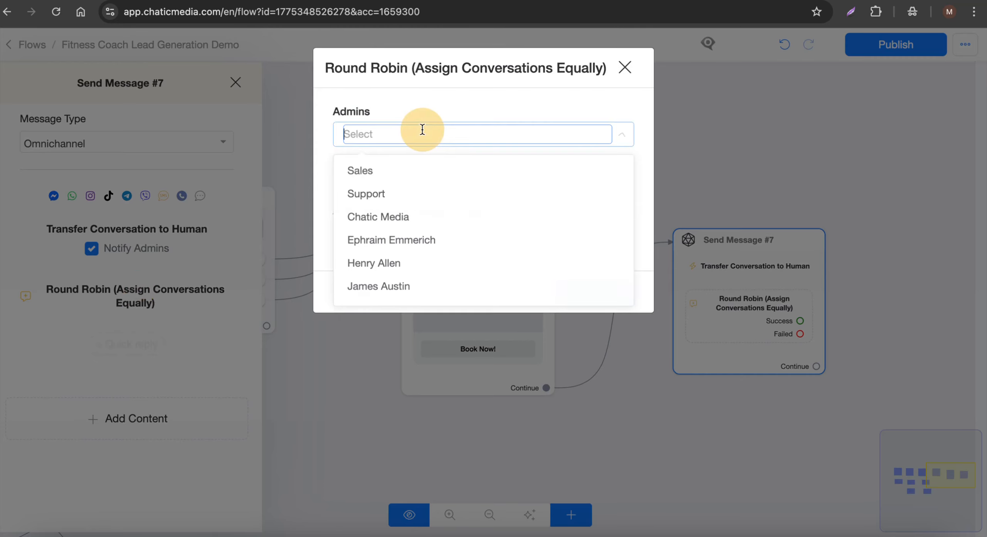
left_click(388, 265)
left_click(388, 285)
left_click(405, 243)
left_click(526, 91)
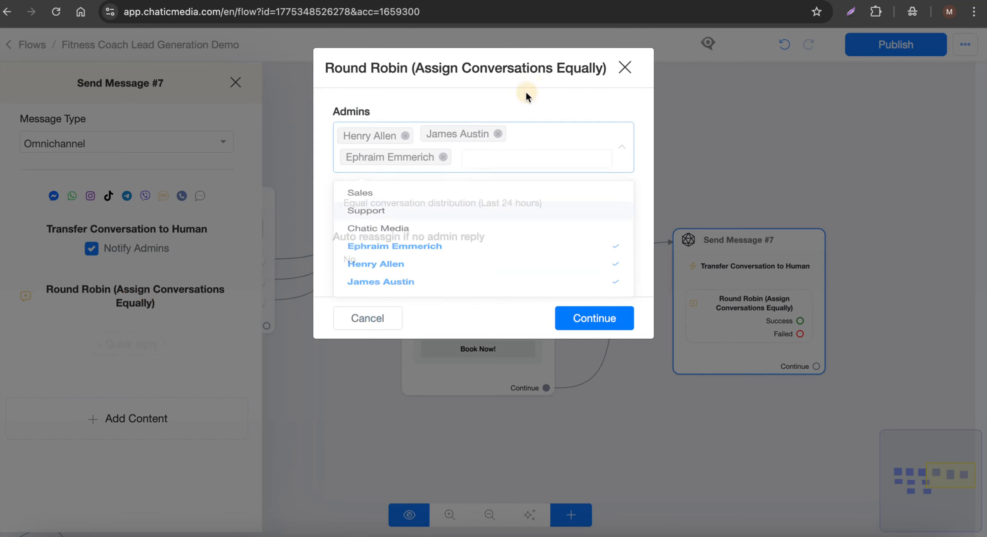
Keep Round Robin distribution on Last 24 hours, try a 1 Minute auto reassignment for no admin reply, and close its settings without saving
left_click(411, 204)
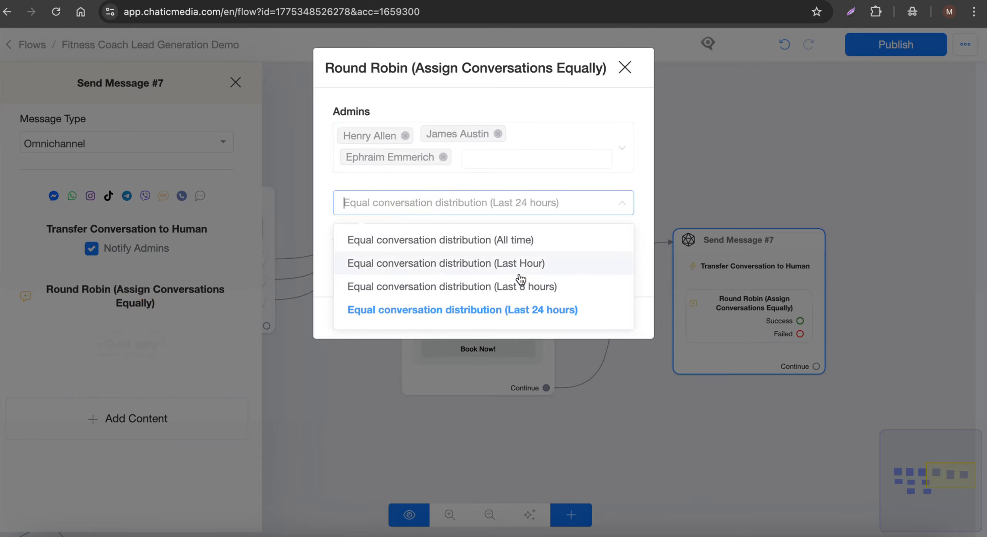
left_click(516, 320)
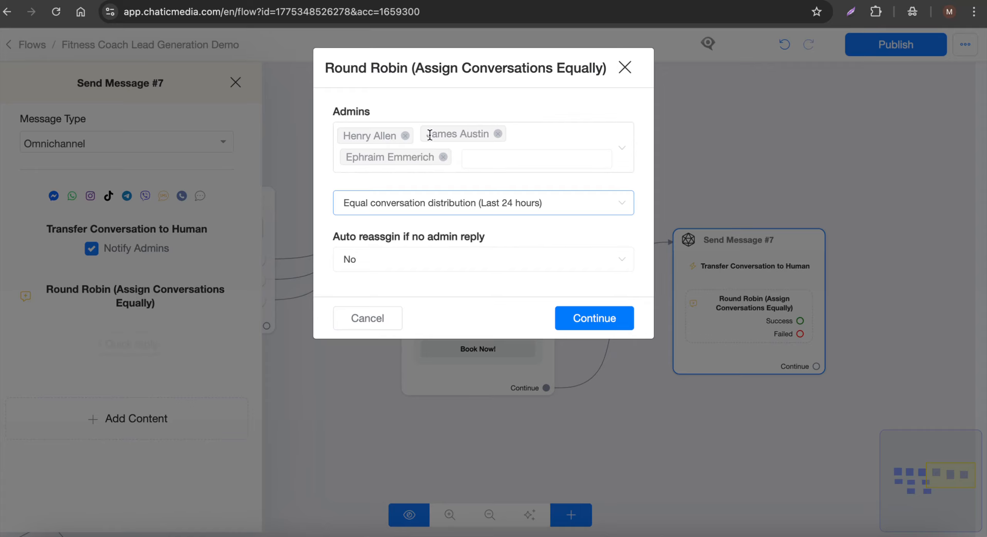
left_click(378, 262)
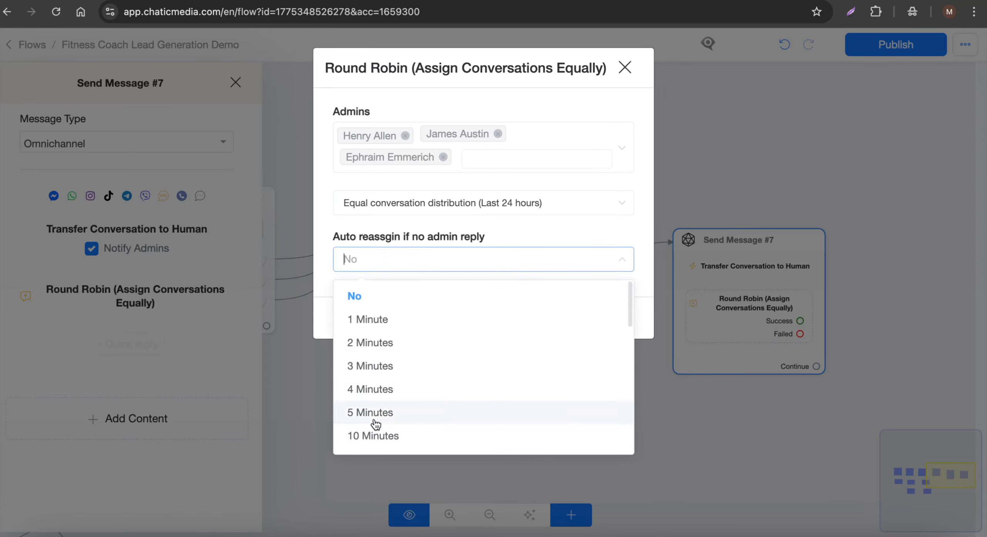
left_click(403, 322)
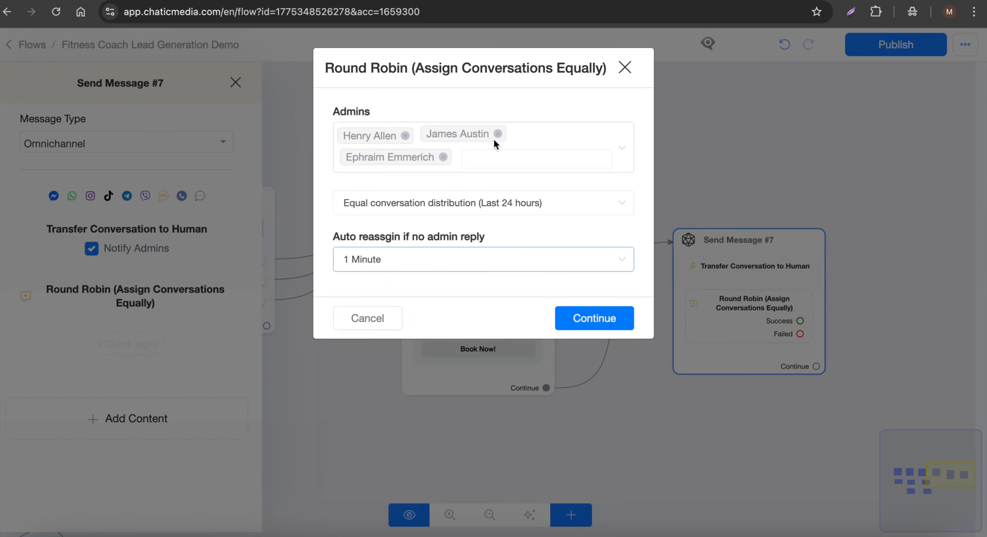
left_click(625, 67)
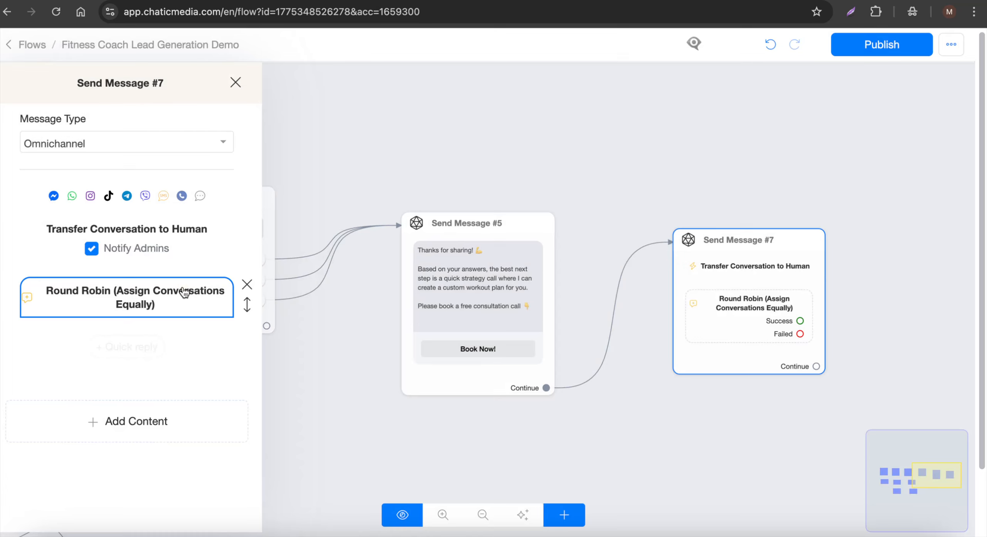
Replace the Round Robin action with Assign Conversation to an Admin set to Chatic Media, and publish the flow
left_click(245, 282)
left_click(149, 358)
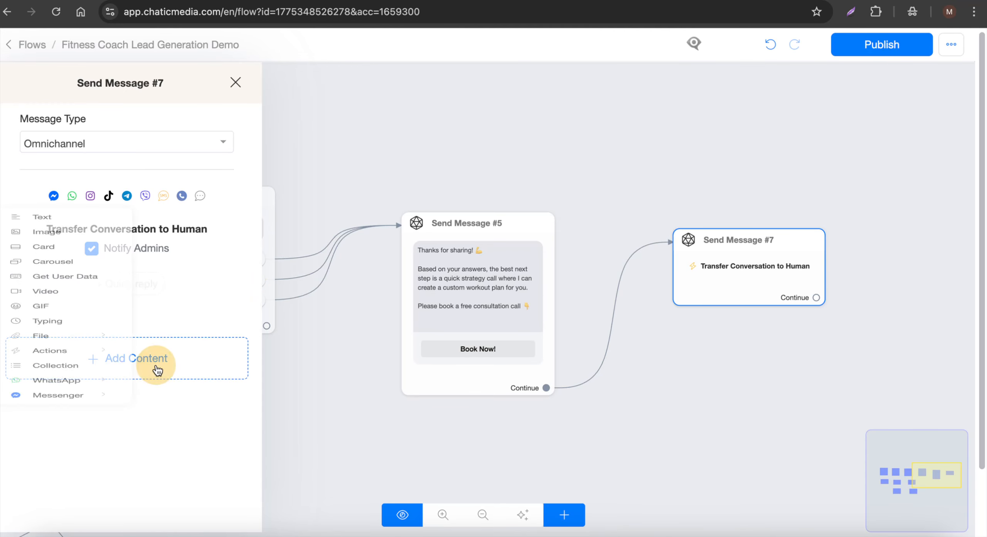
left_click(76, 446)
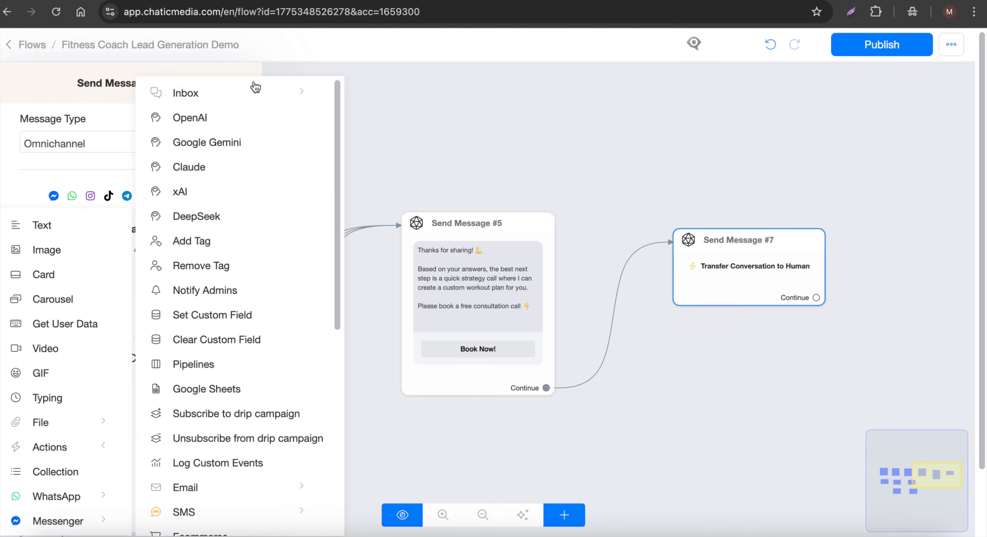
left_click(246, 91)
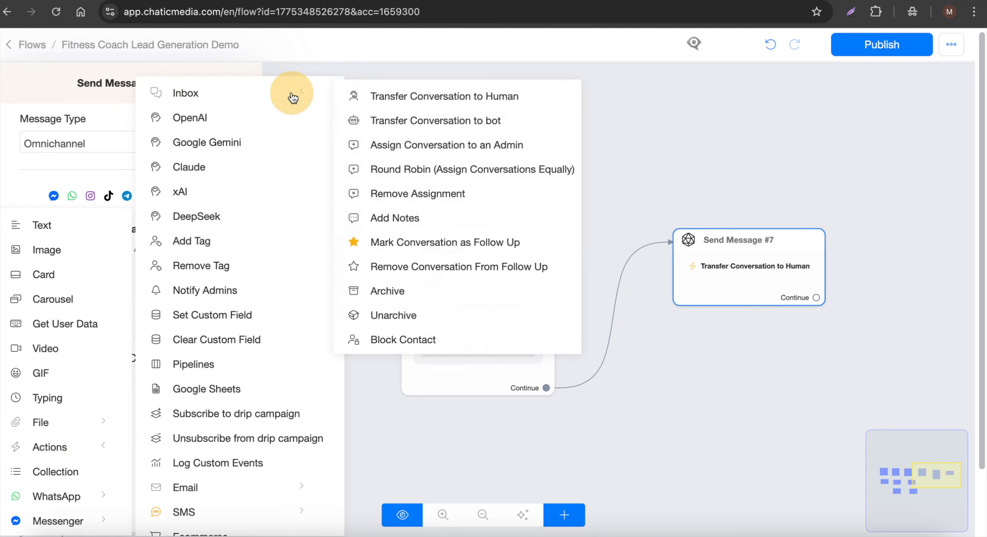
left_click(440, 149)
left_click(99, 313)
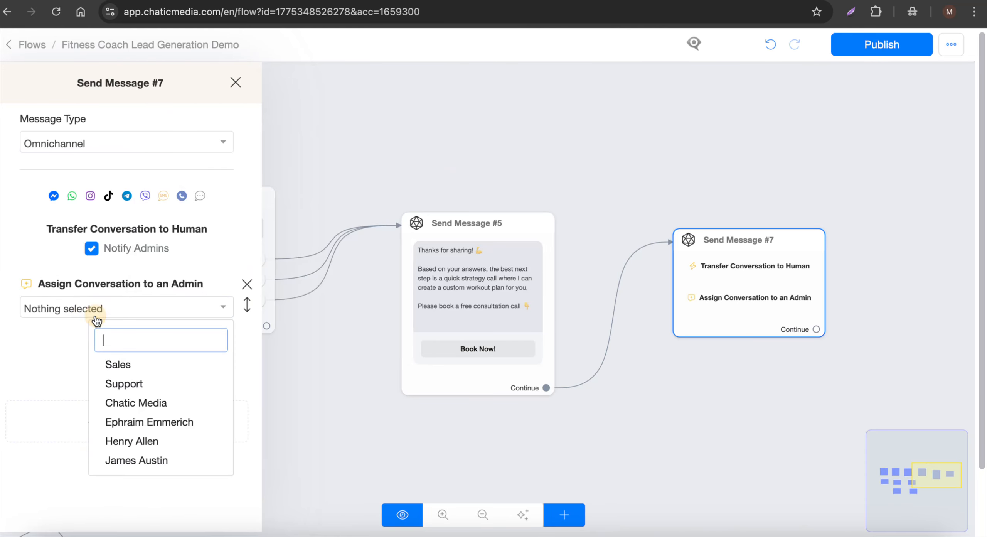
left_click(135, 402)
left_click(553, 158)
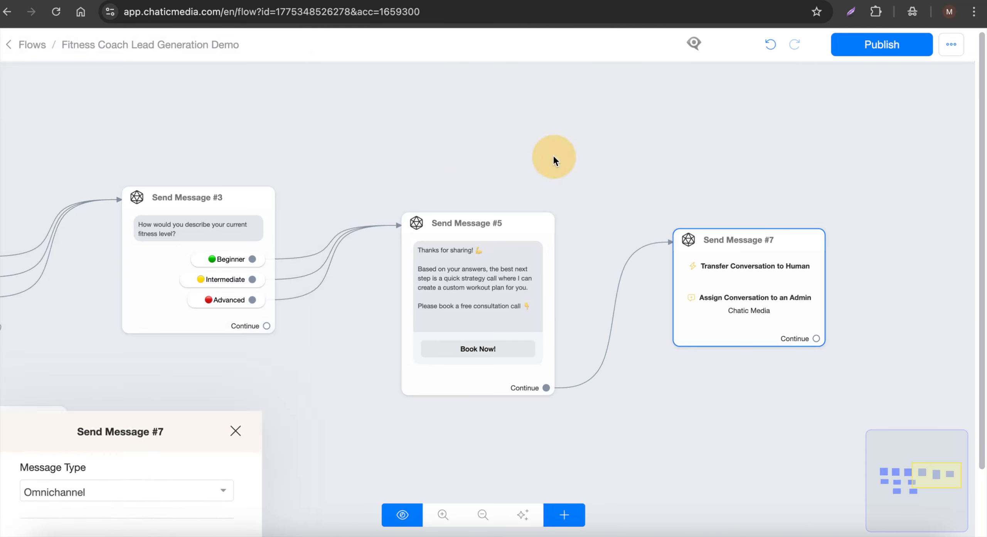
scroll(701, 298, "up", 3)
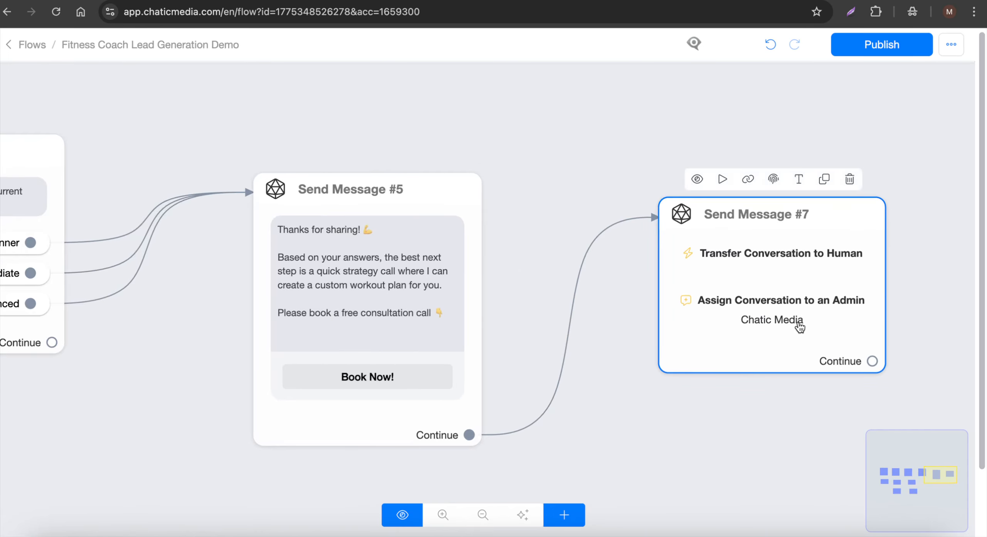
left_click(880, 49)
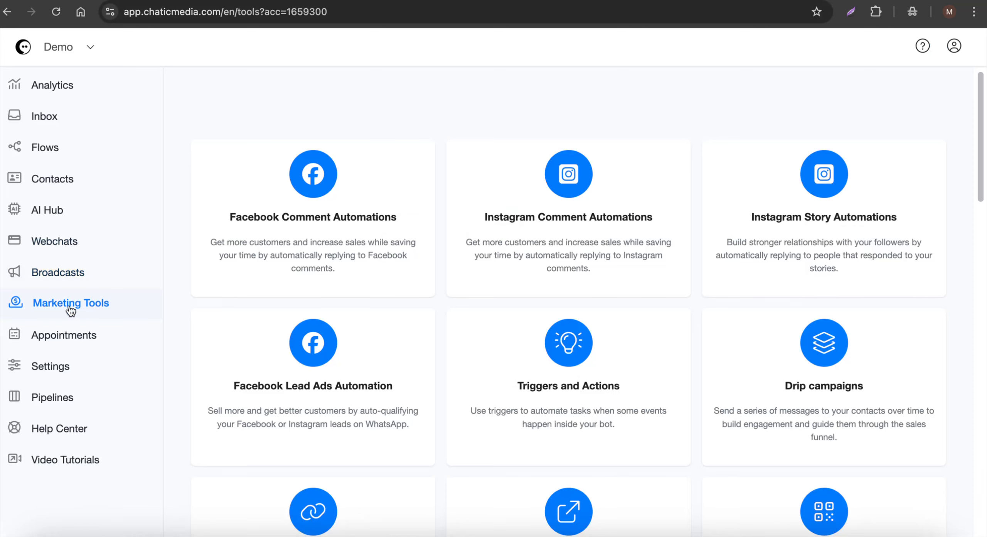
Turn off the fb r1 automation in Facebook Comment Automations and create a new comment automation
left_click(276, 233)
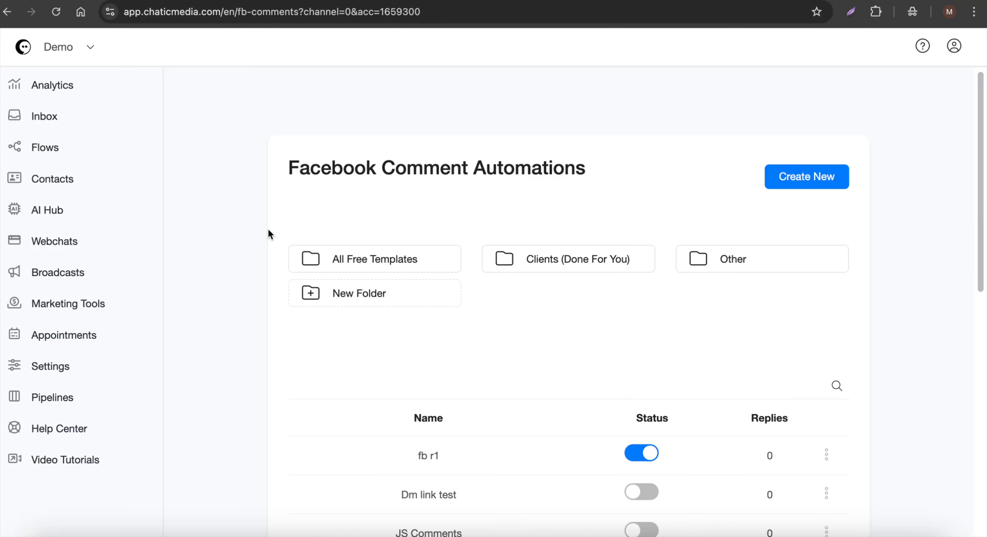
left_click(645, 452)
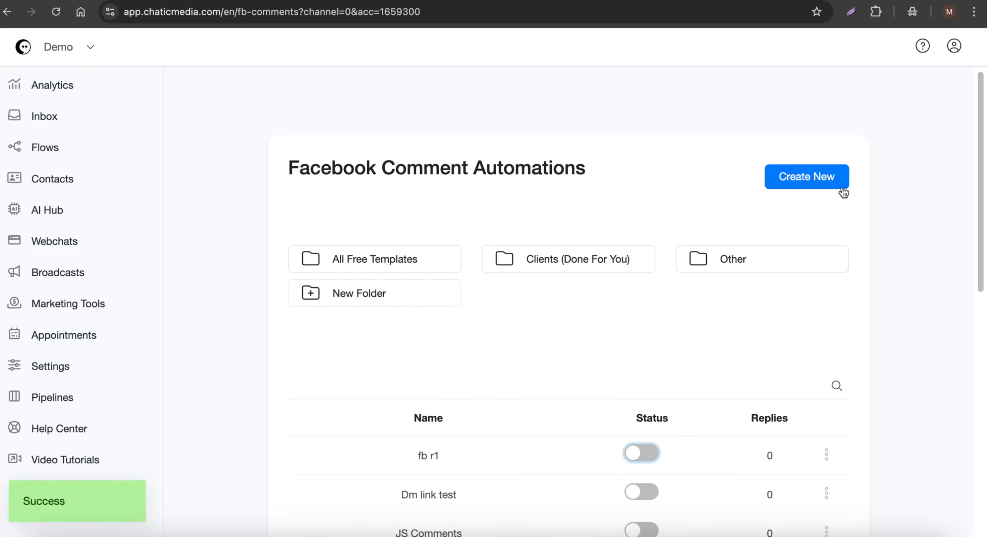
left_click(834, 176)
left_click(430, 125)
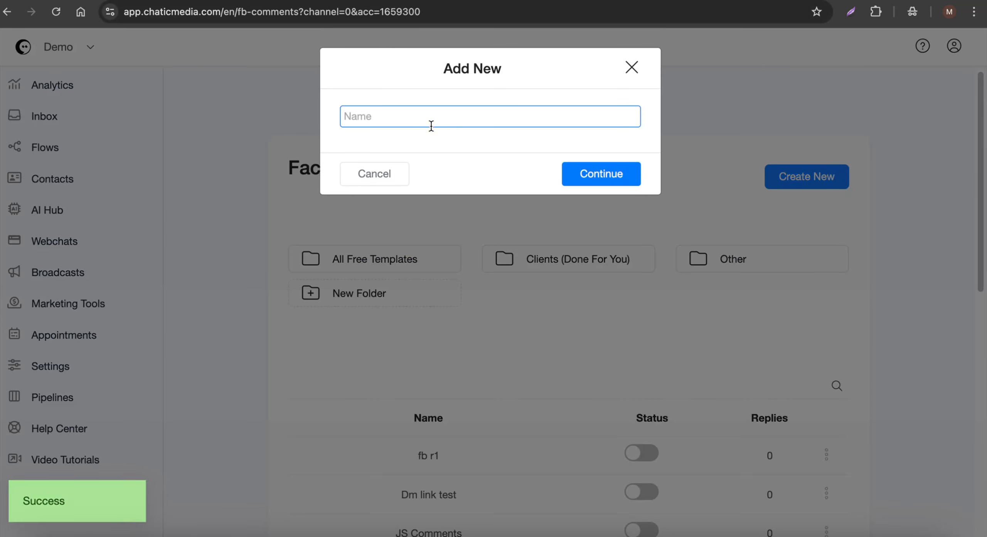
type("Fitness")
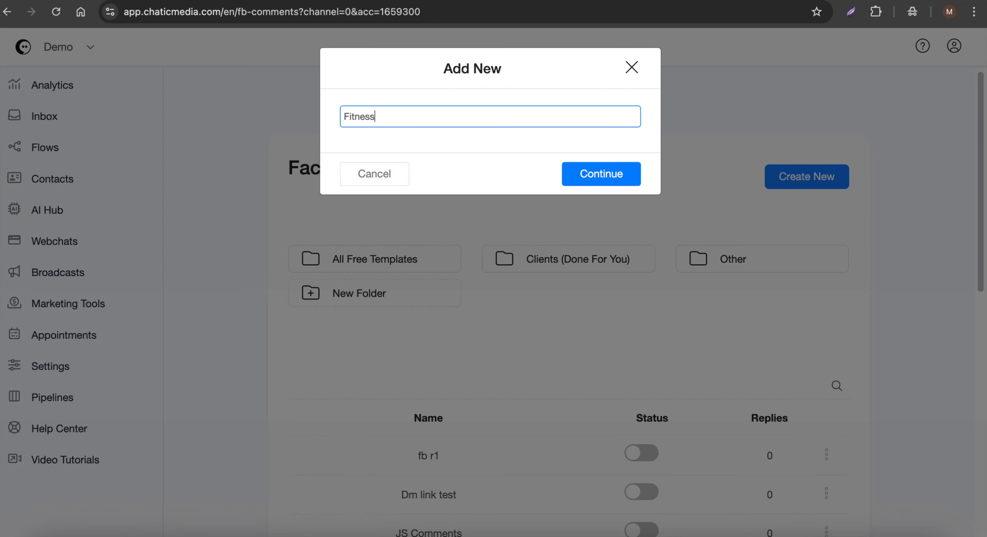
key("Return")
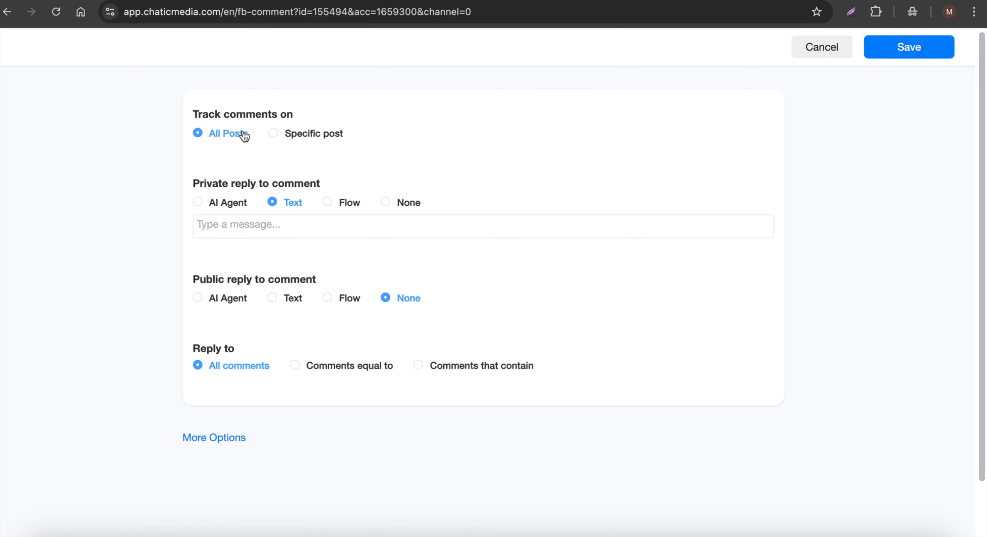
Set the private reply to comment to the Fitness Coach Lead Generation Demo flow
left_click_drag(199, 189, 287, 186)
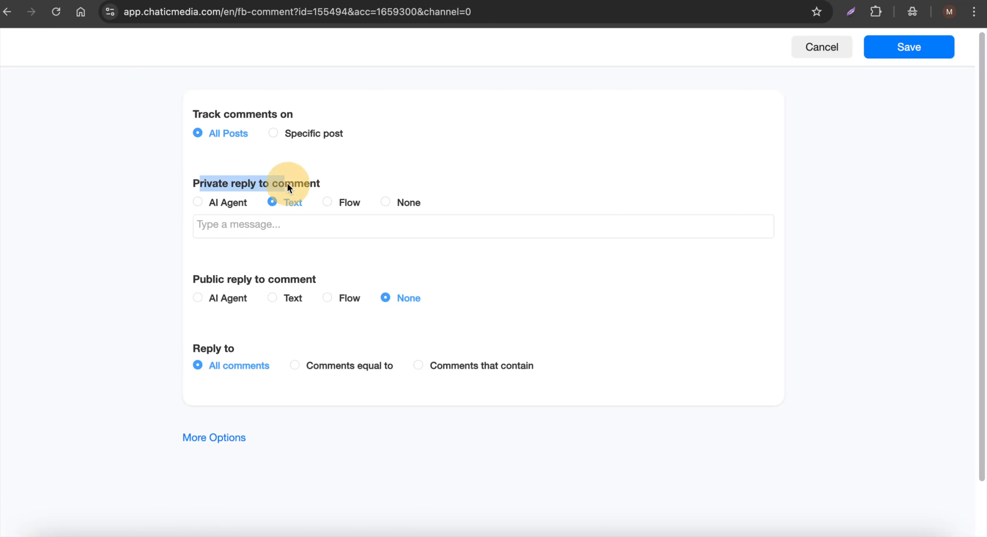
left_click(360, 204)
left_click(525, 2)
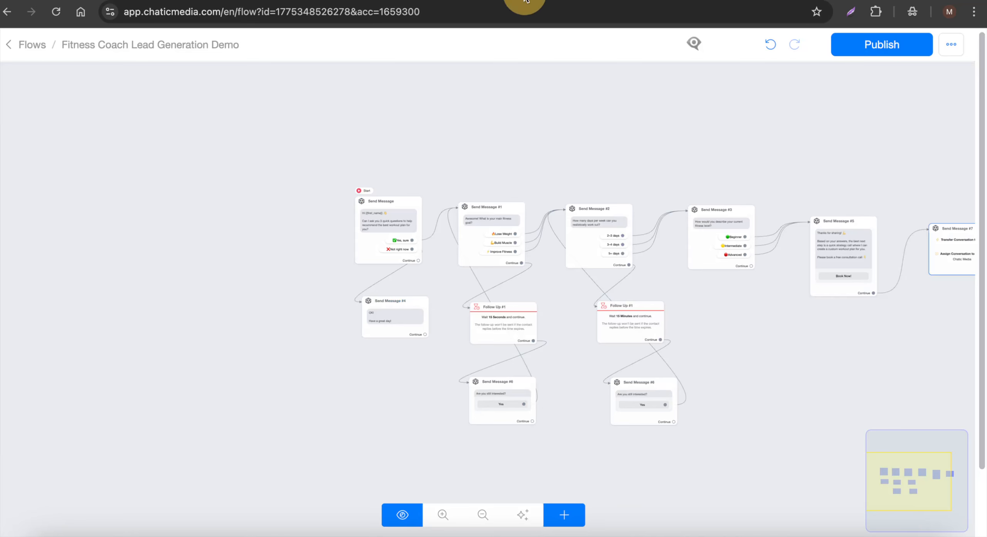
left_click(625, 2)
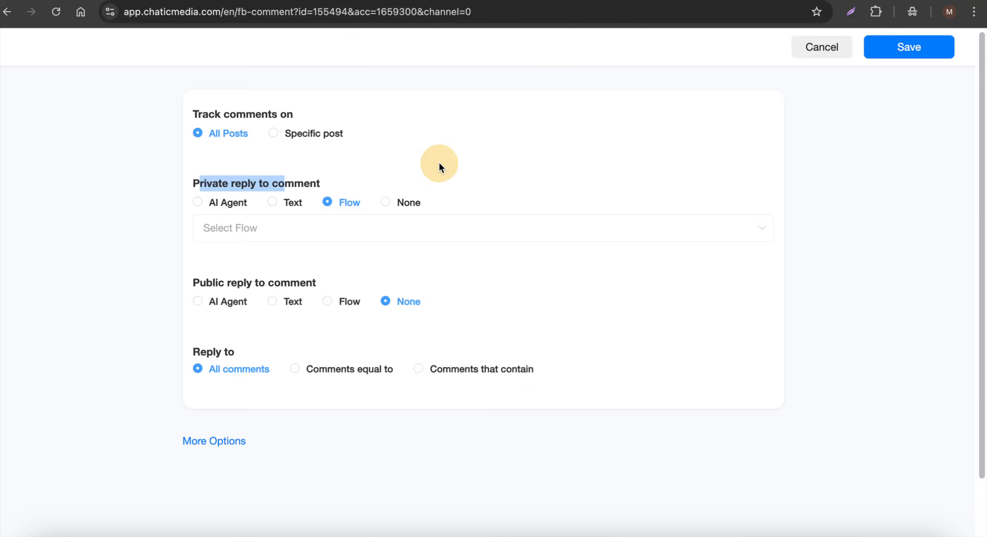
left_click(260, 229)
left_click(279, 266)
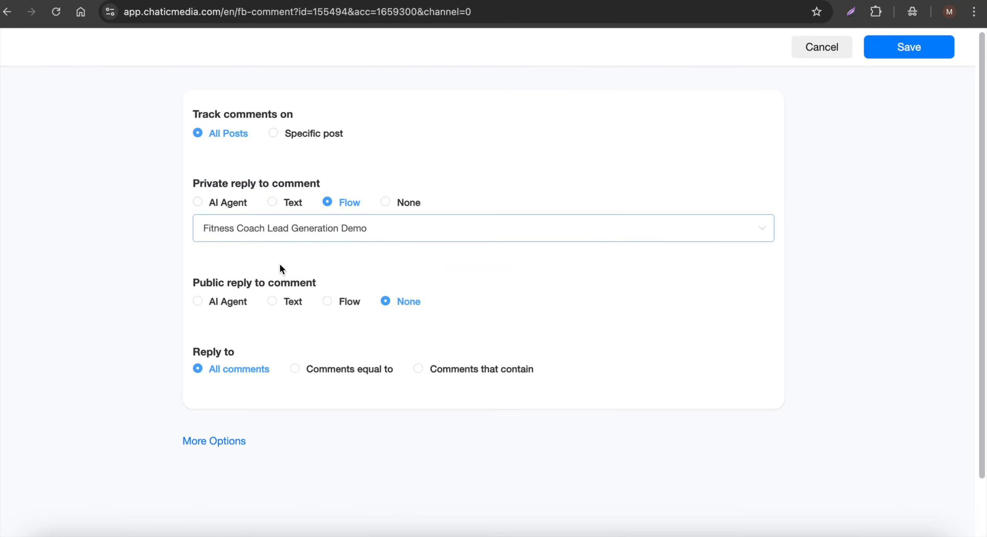
Set the public reply to comment to the text "Sent you a DM!"
left_click_drag(205, 285, 287, 302)
left_click(288, 302)
left_click(272, 324)
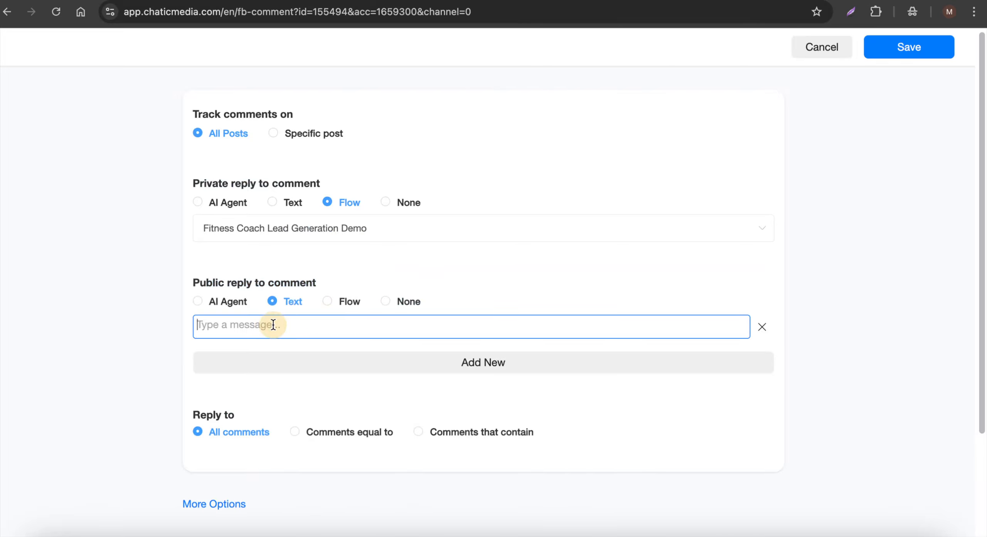
type("Sent you a DM!")
Limit replies to comments equal to the keyword "leads"
scroll(311, 335, "down", 3)
left_click(320, 368)
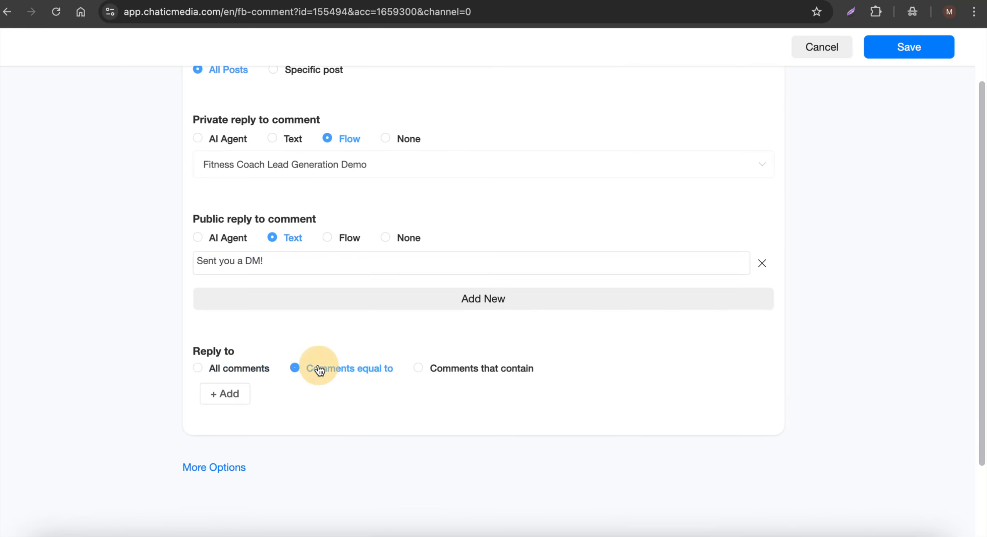
left_click(222, 401)
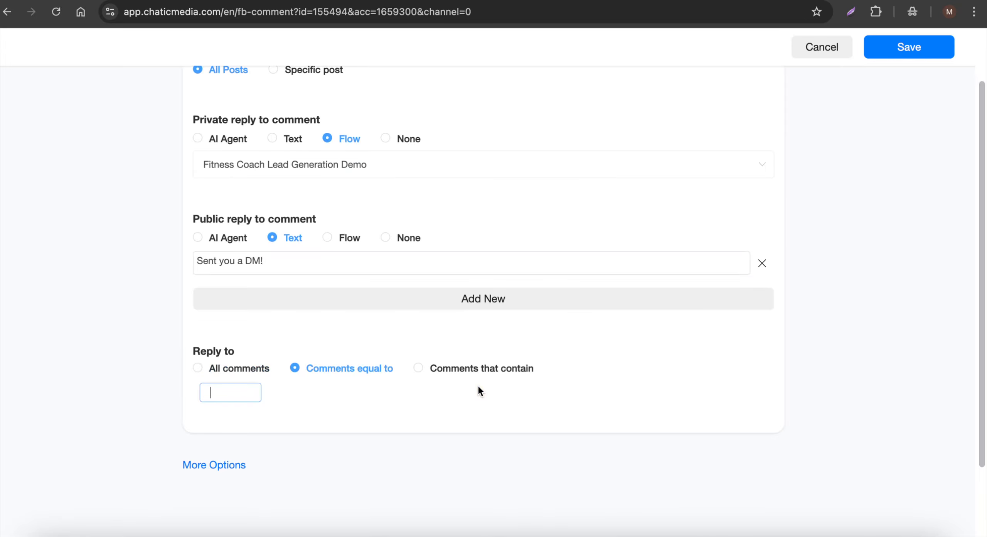
type("s")
key("Return")
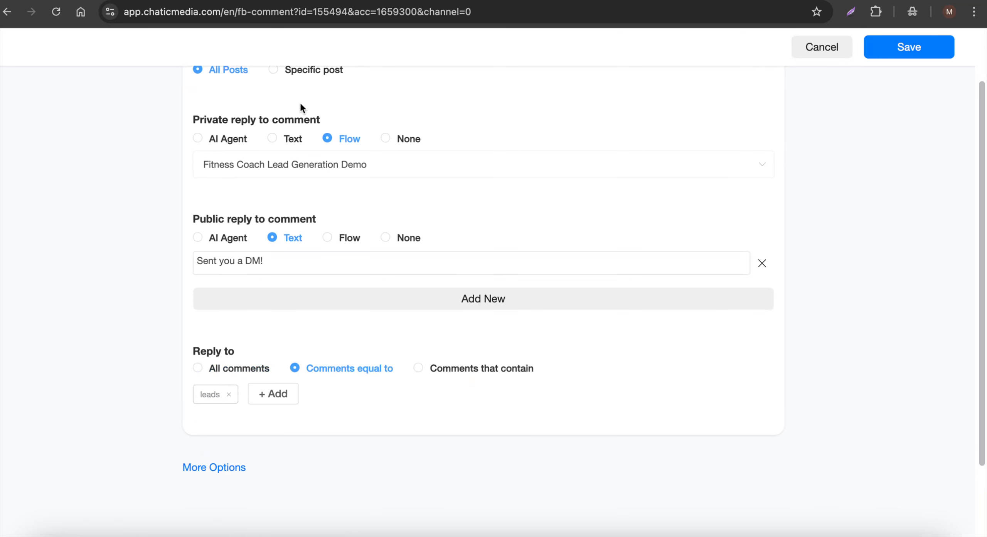
In the automation's additional options, enable Like the user comment and keep Reply After set to Immediately
left_click(216, 468)
scroll(192, 366, "down", 5)
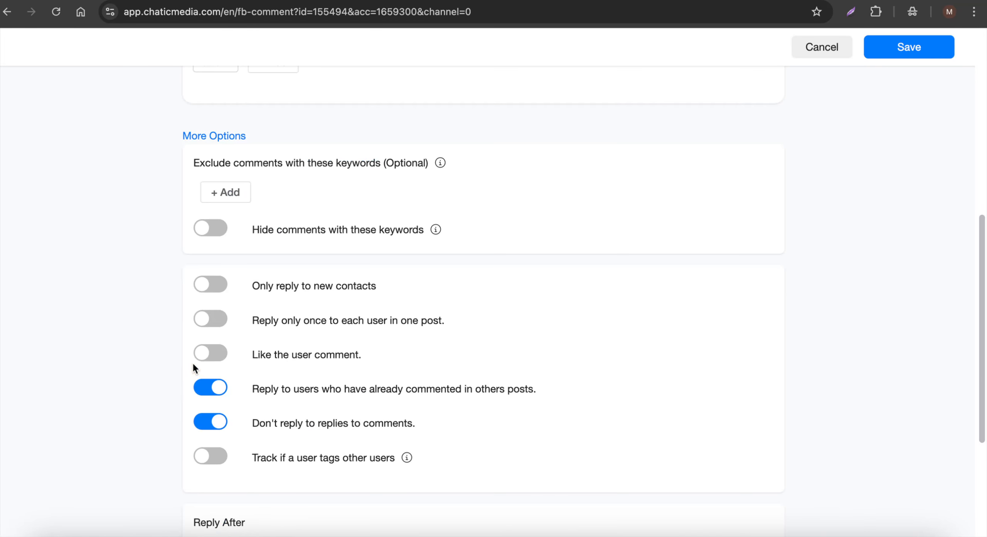
left_click(211, 355)
scroll(220, 386, "down", 4)
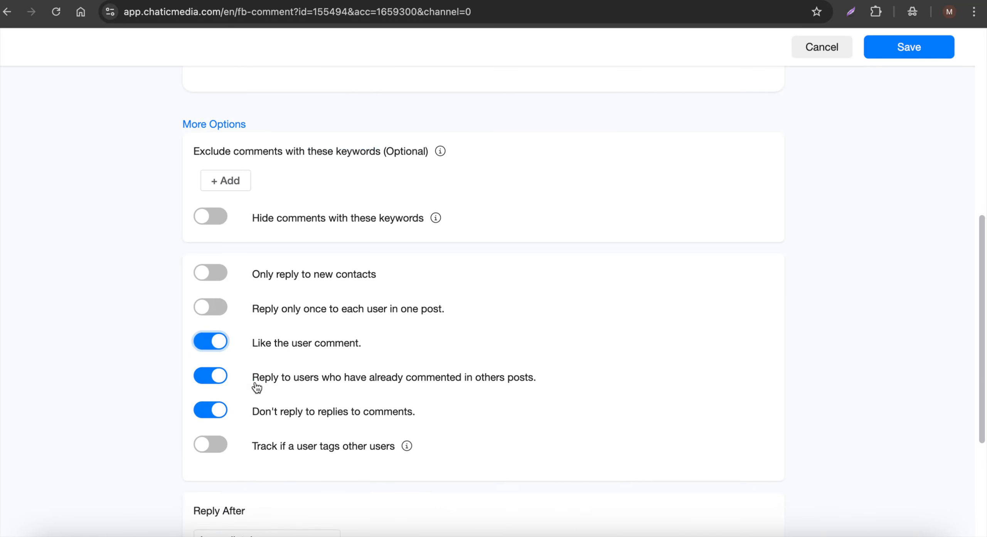
left_click(260, 383)
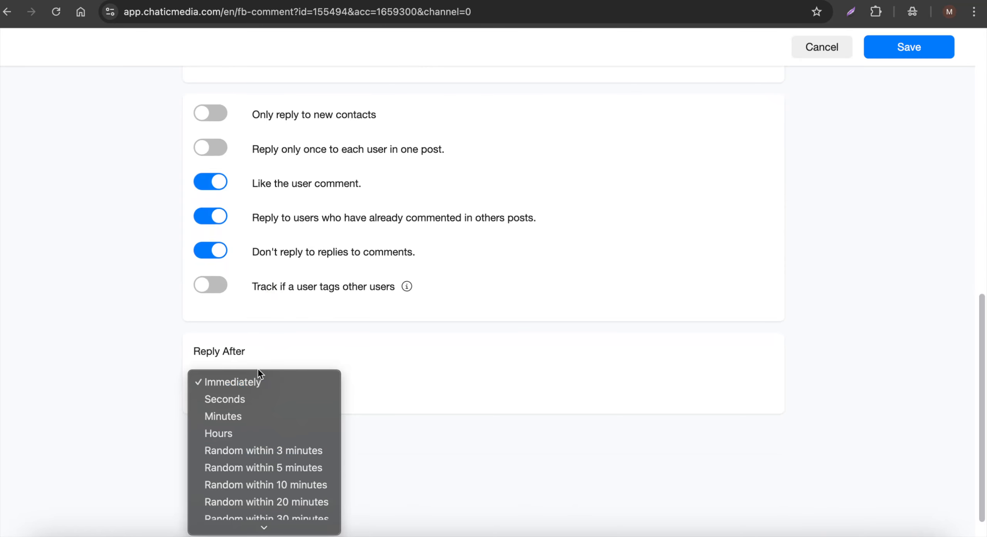
left_click(251, 381)
scroll(257, 382, "up", 2)
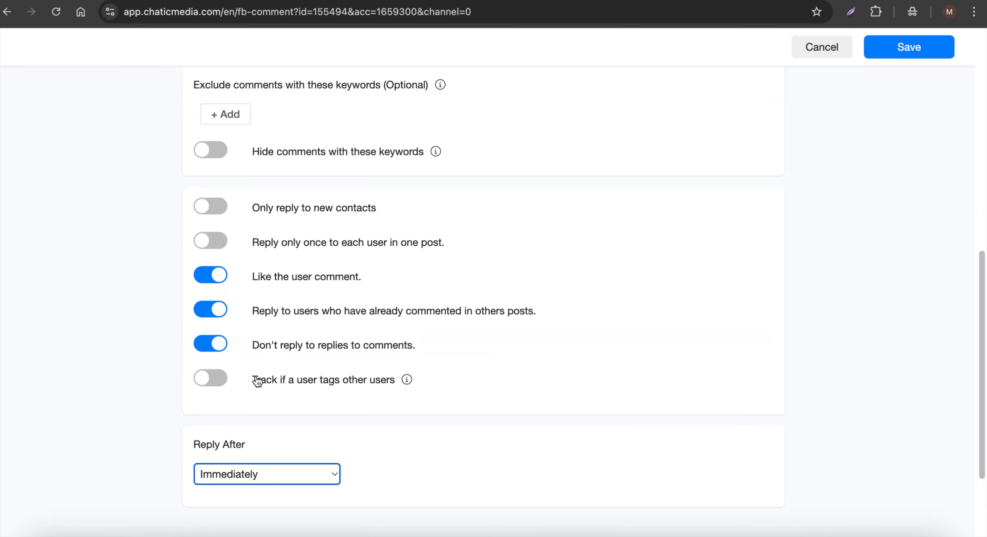
Save the new Facebook comment automation and switch it on in the automations list
left_click(891, 58)
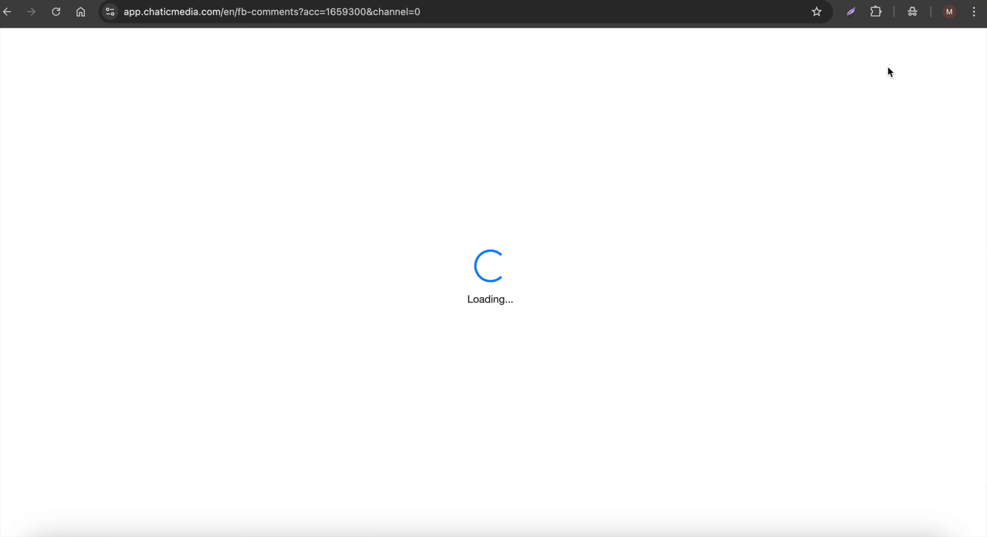
left_click(643, 454)
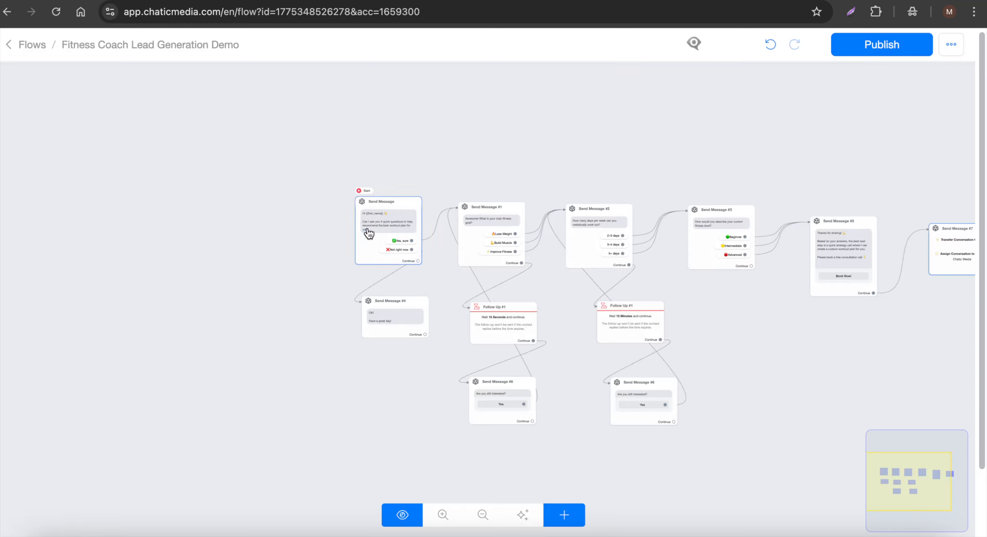
Look over the complete lead generation flow and switch to the Demo - Chatic Media page on Facebook
left_click_drag(617, 154, 336, 189)
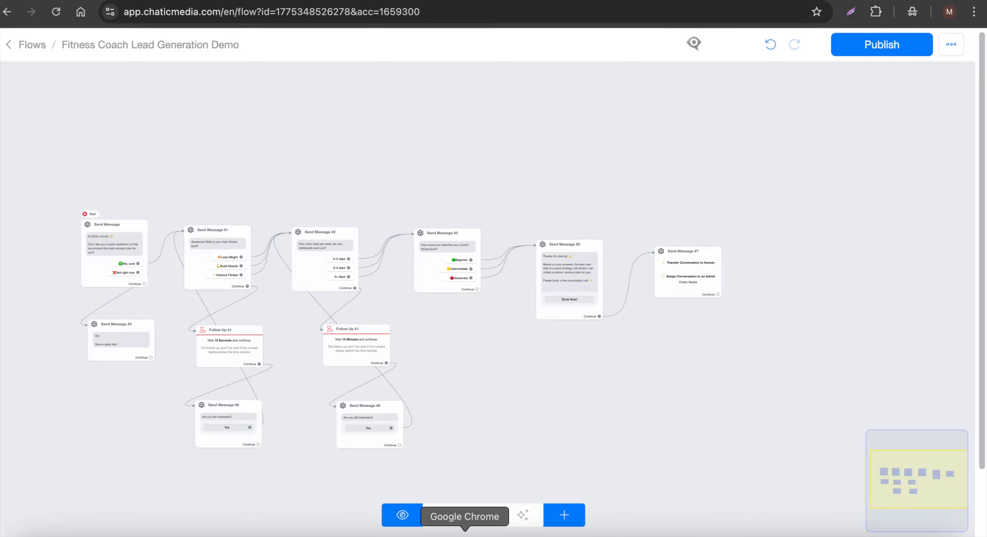
left_click(513, 531)
scroll(281, 386, "down", 15)
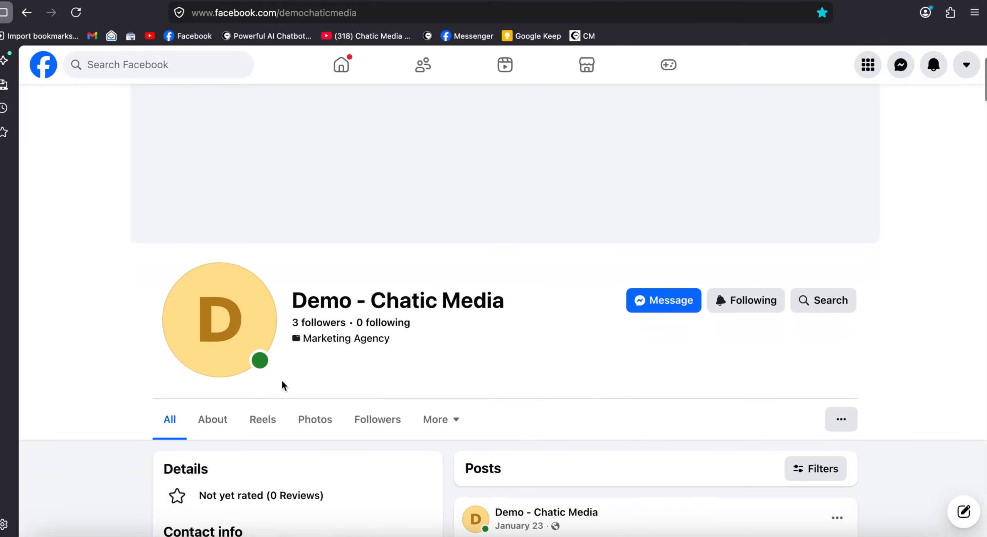
Open the comments of the page's "Test post #3" and post the comment "leads"
scroll(456, 276, "down", 15)
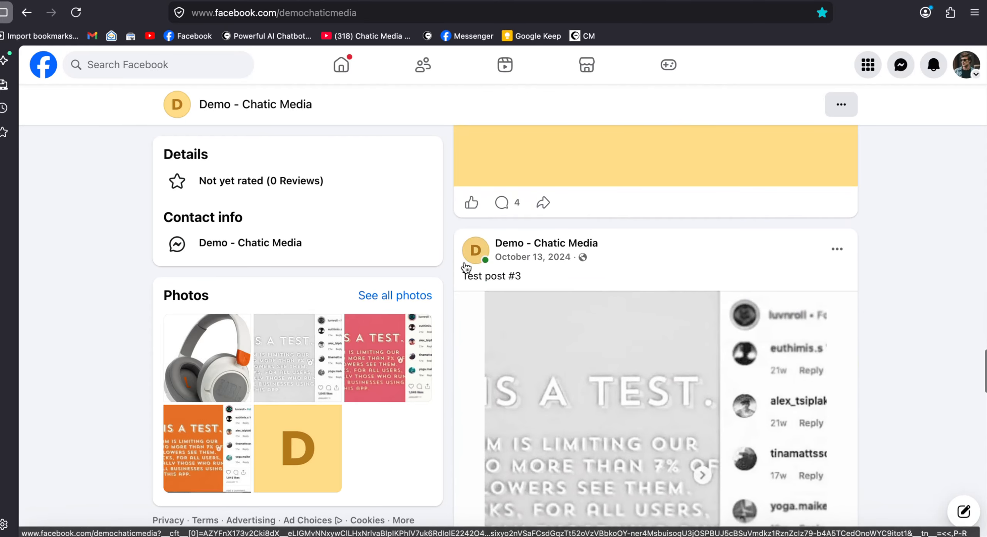
scroll(461, 272, "down", 10)
scroll(538, 199, "up", 2)
left_click(504, 227)
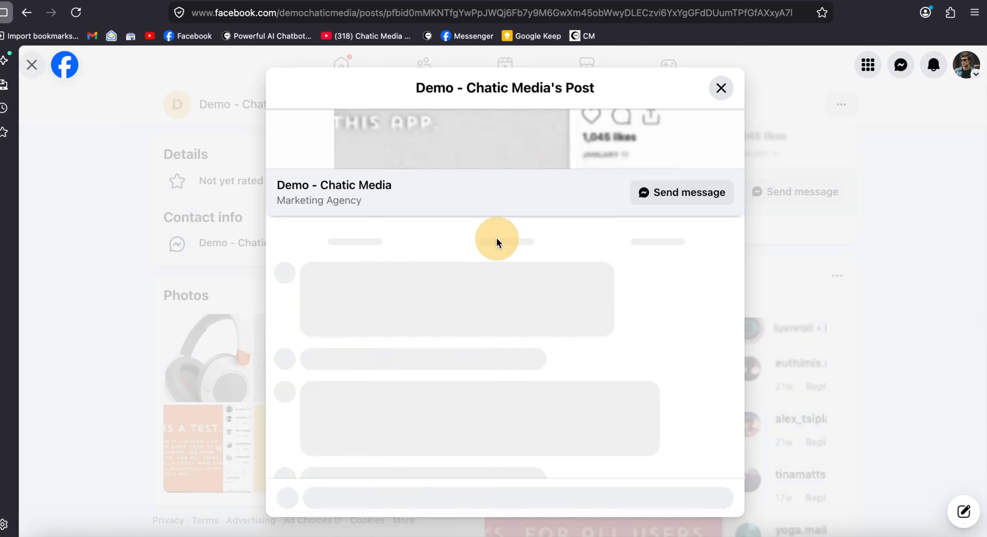
type("I")
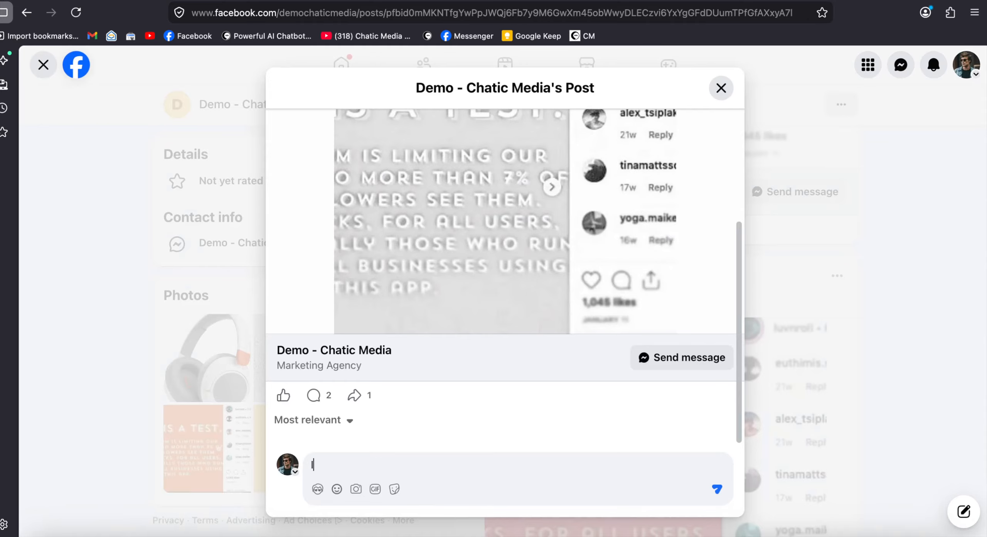
key("Return")
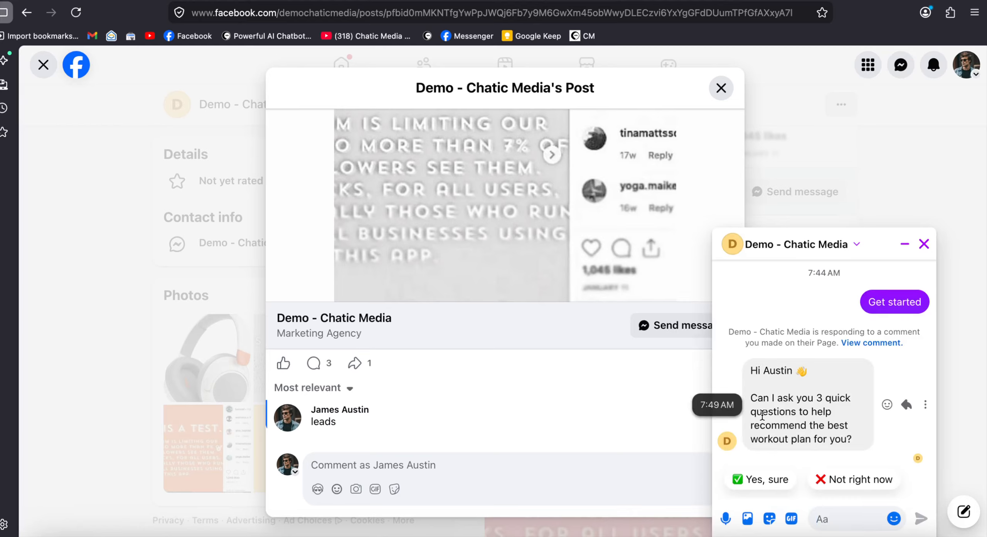
Check the automated private message, the page's like and its public reply on the "leads" comment, and close the post
left_click_drag(760, 423, 874, 451)
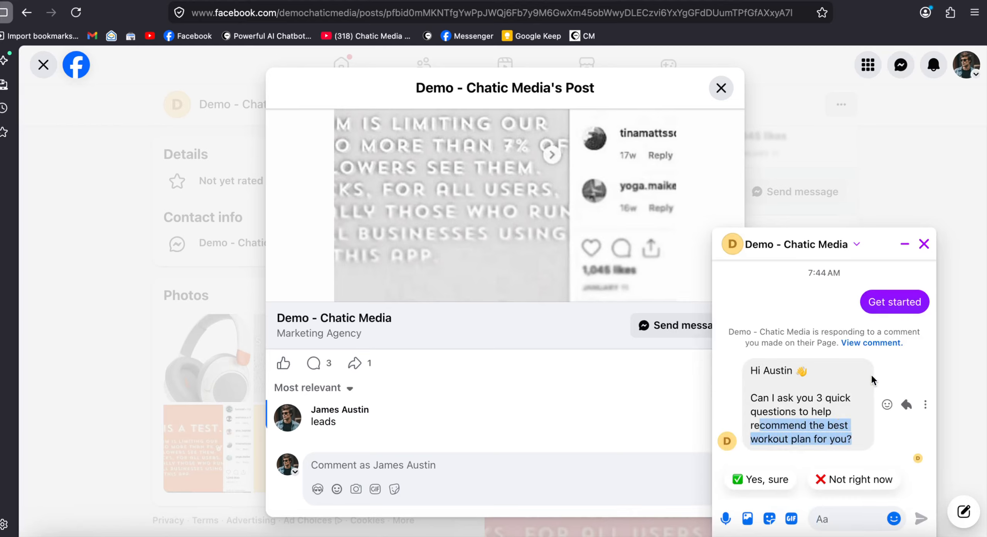
left_click(882, 345)
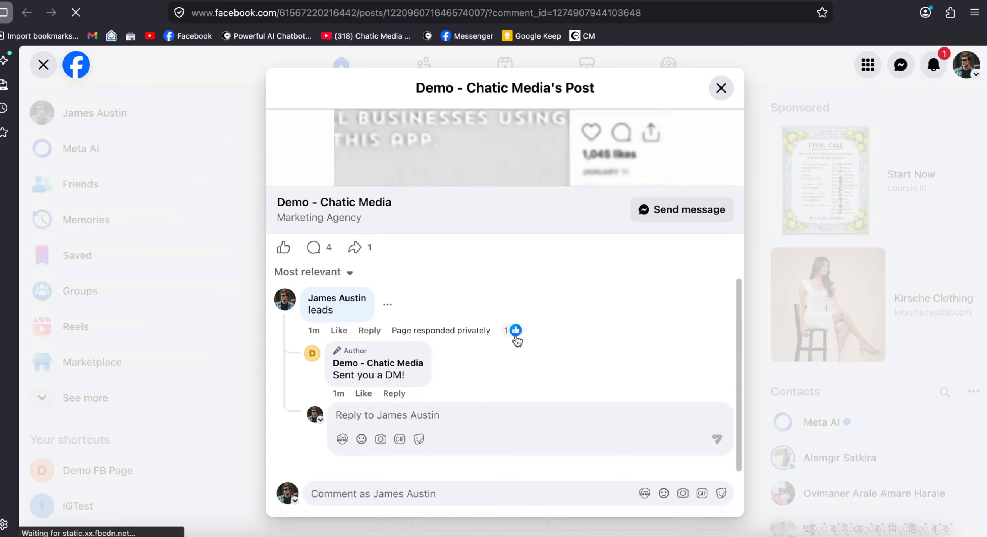
mouse_move(516, 332)
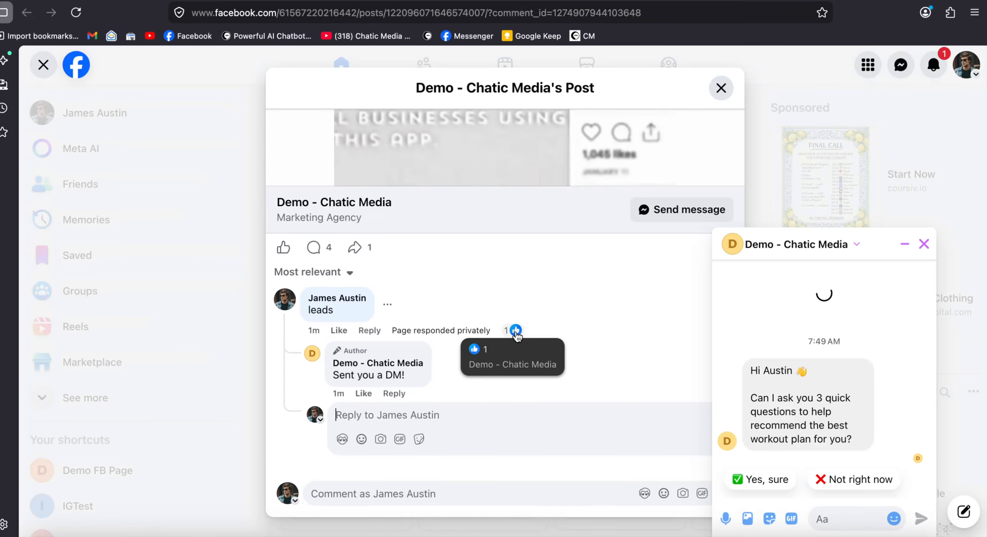
left_click_drag(334, 375, 417, 376)
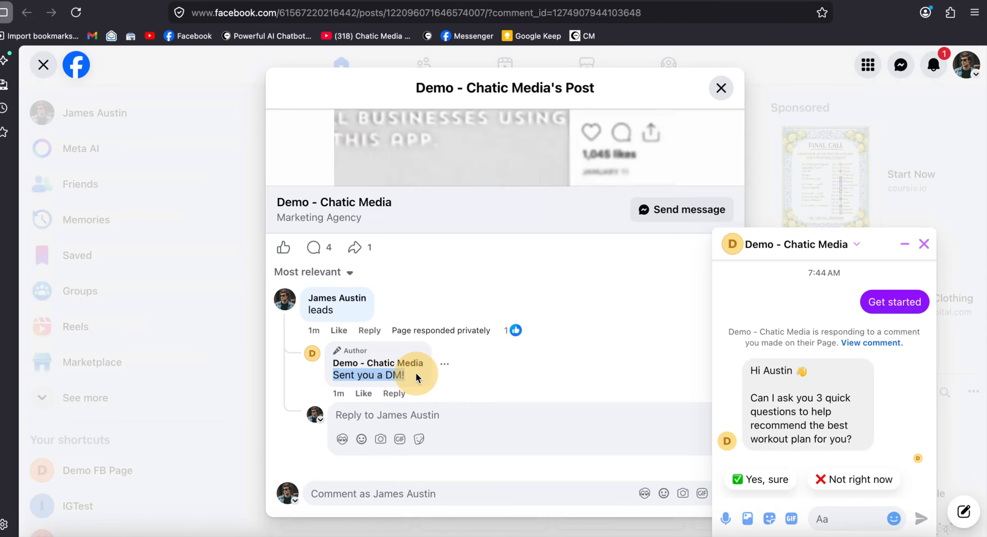
key("Escape")
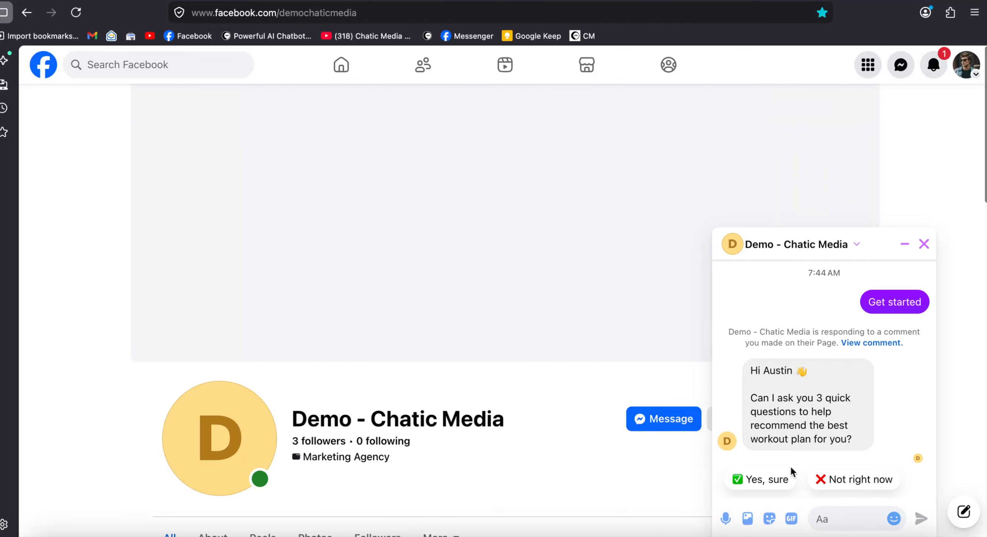
Answer the first chatbot questions in the page's Messenger chat with "Yes, sure" and "Lose Weight"
left_click(754, 480)
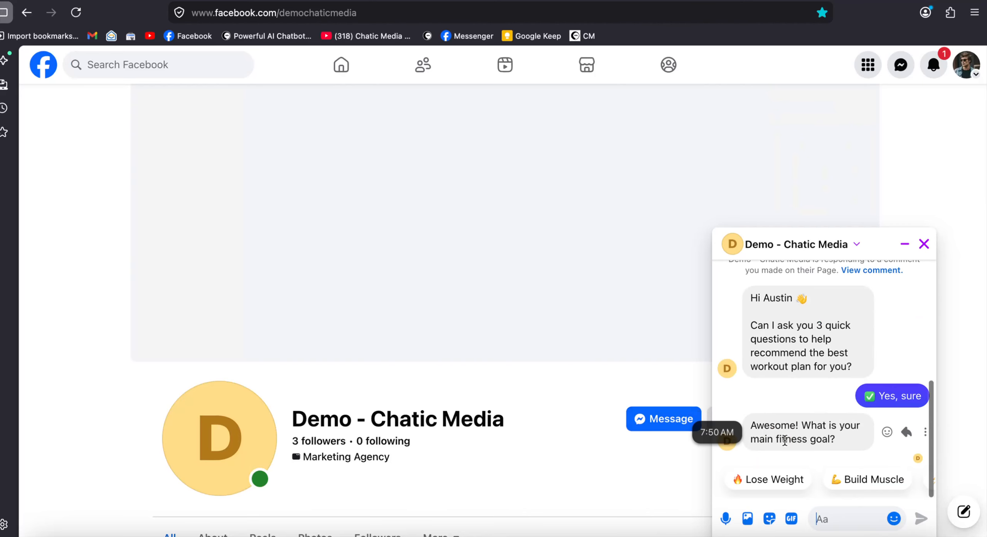
left_click_drag(785, 440, 833, 436)
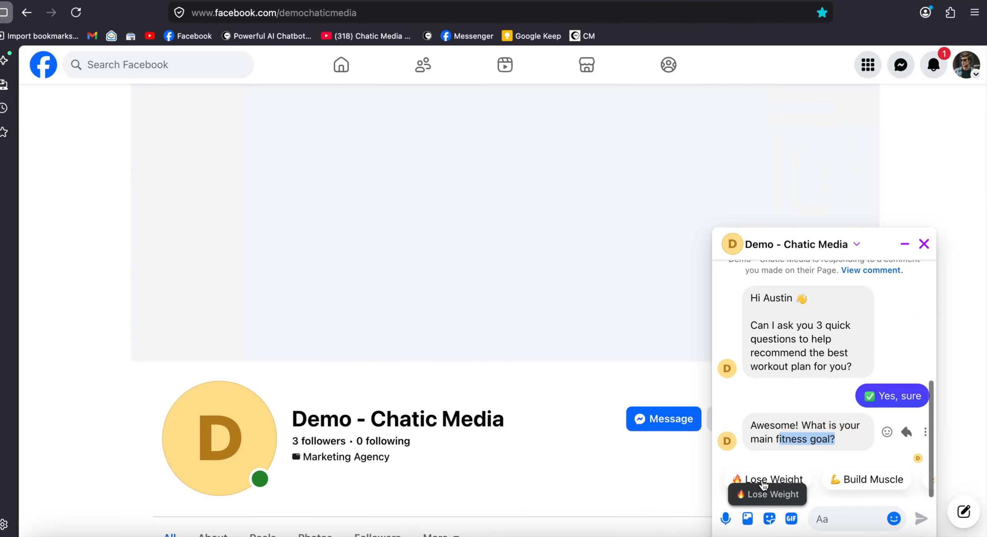
scroll(753, 480, "right", 5)
scroll(876, 478, "left", 5)
left_click(787, 480)
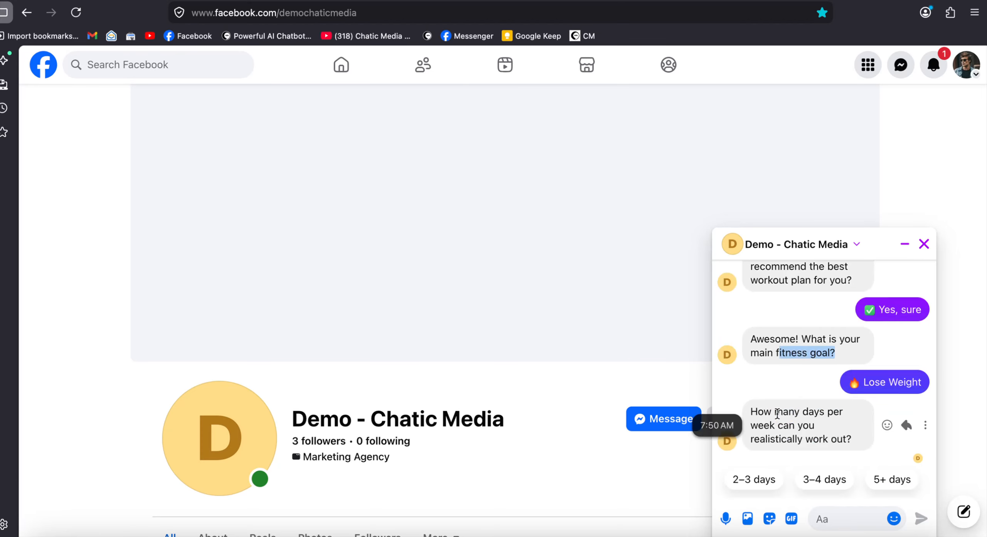
left_click(765, 413)
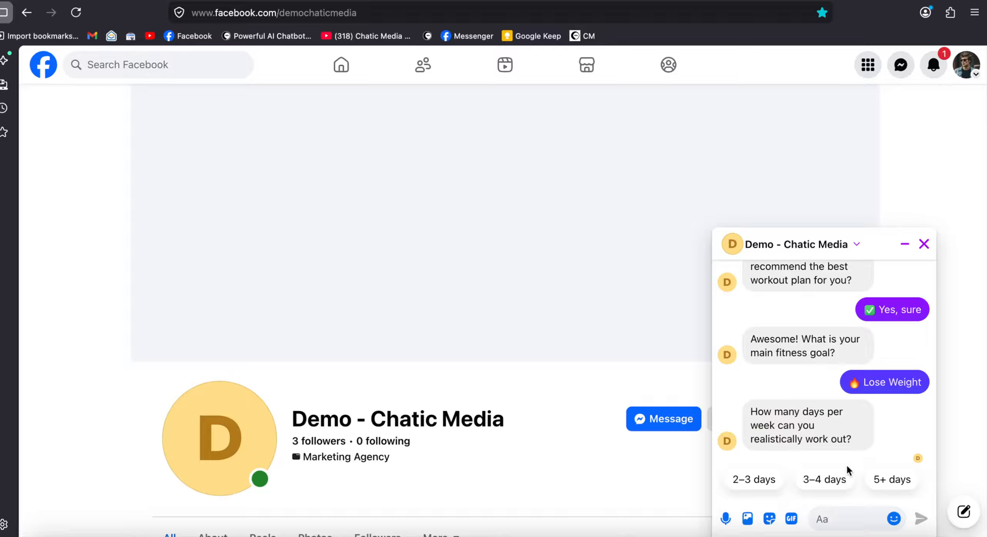
Switch to Chatic Media, open the inbox and review the ongoing bot conversation and the All and My Inbox folders
left_click(474, 525)
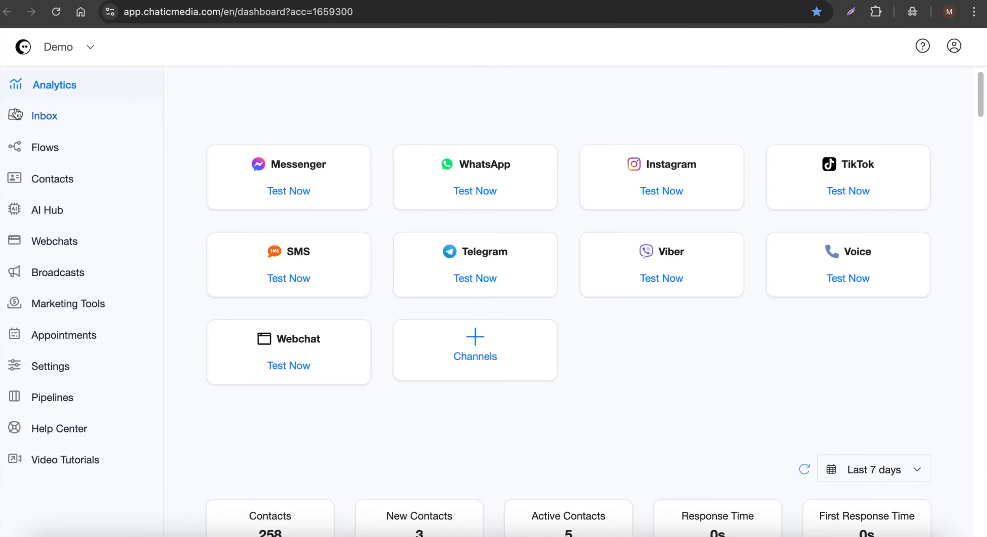
left_click(27, 115)
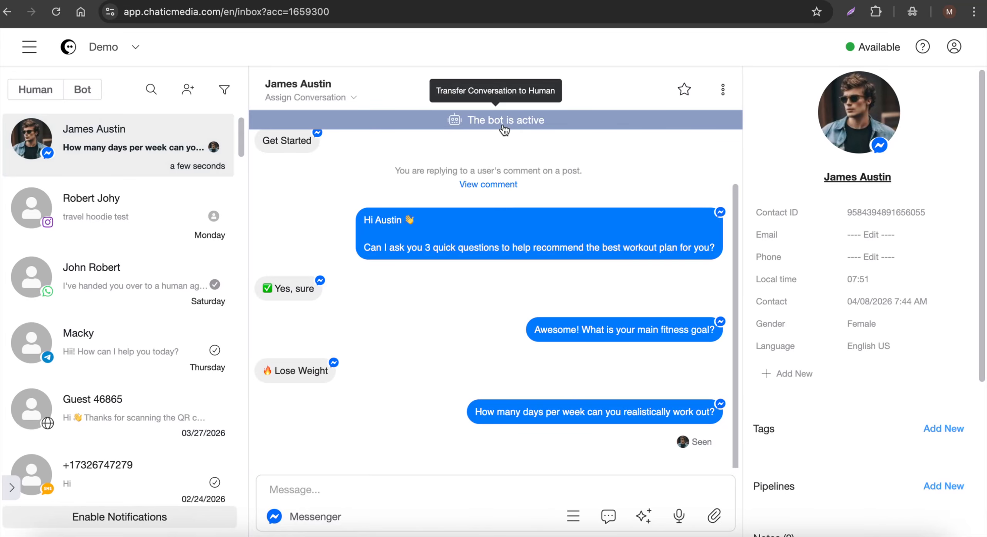
left_click(28, 47)
left_click(304, 201)
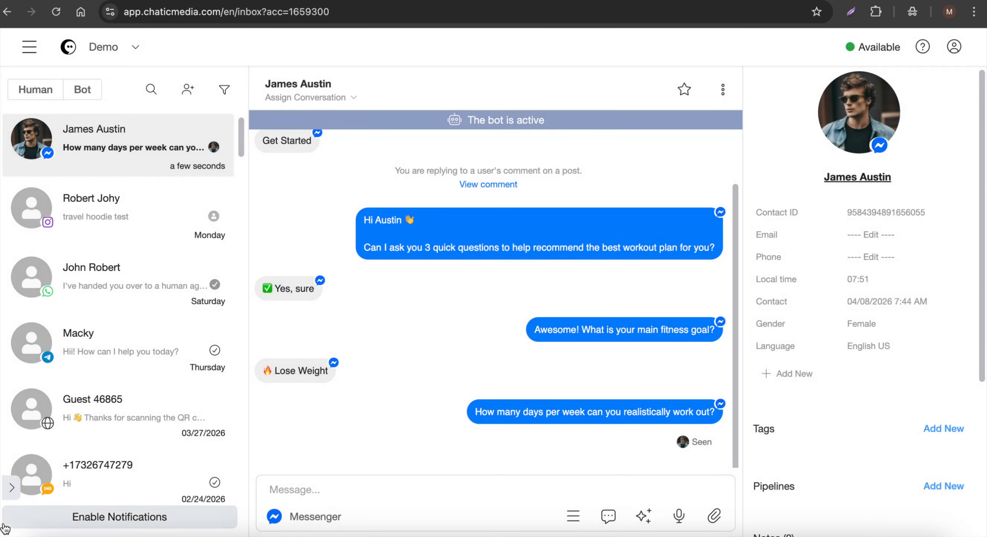
left_click(9, 497)
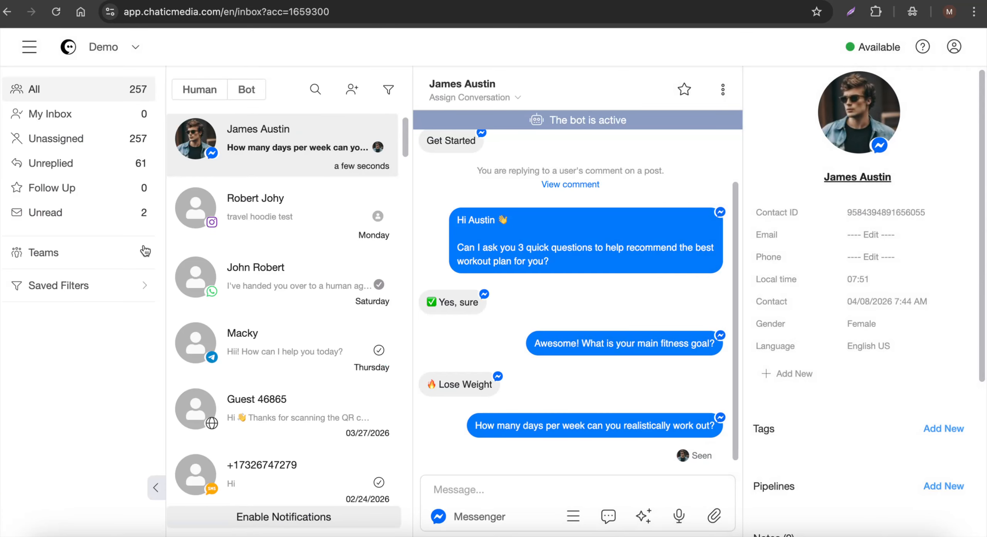
left_click(66, 95)
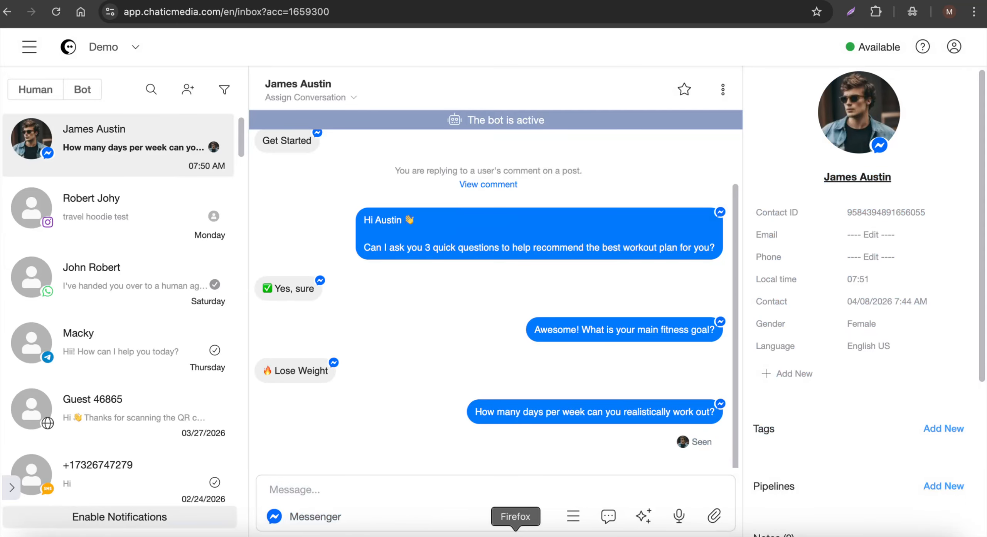
Switch to the Facebook chat and answer the remaining questions with "3–4 days" and "Advanced"
left_click(516, 535)
left_click(823, 479)
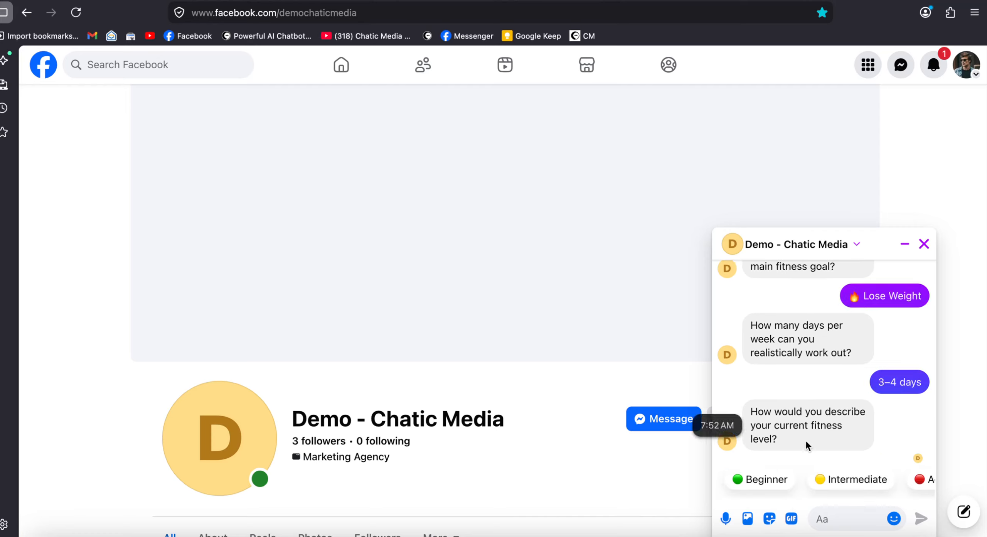
left_click_drag(808, 445, 763, 412)
scroll(840, 487, "right", 3)
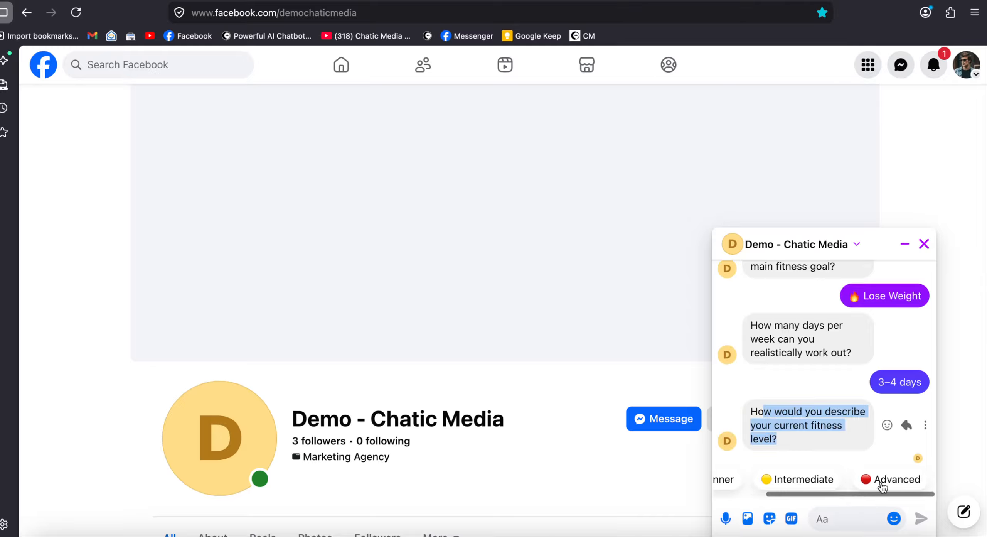
left_click(882, 480)
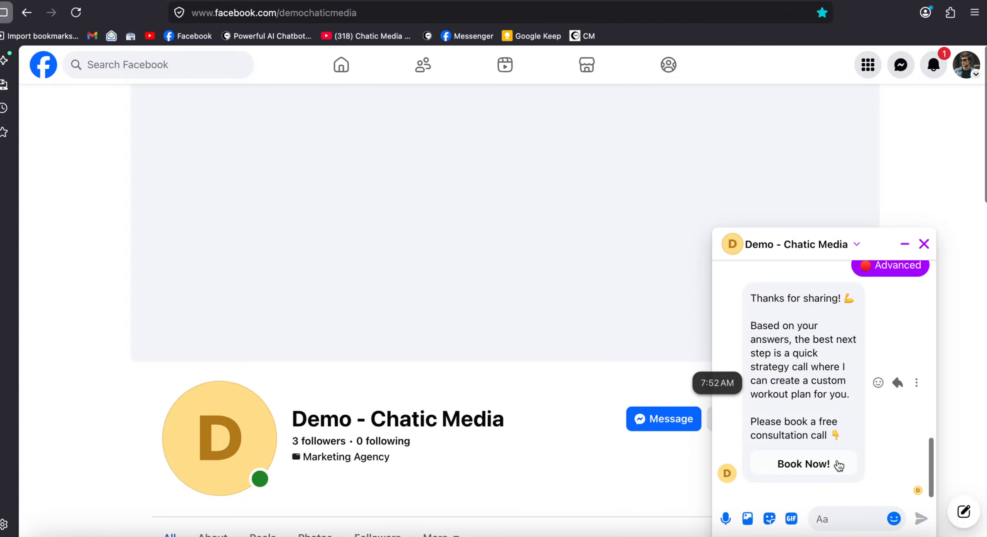
Switch to the Chatic Media inbox, reload it and check the test contact's conversation in the My Inbox folder
left_click(443, 527)
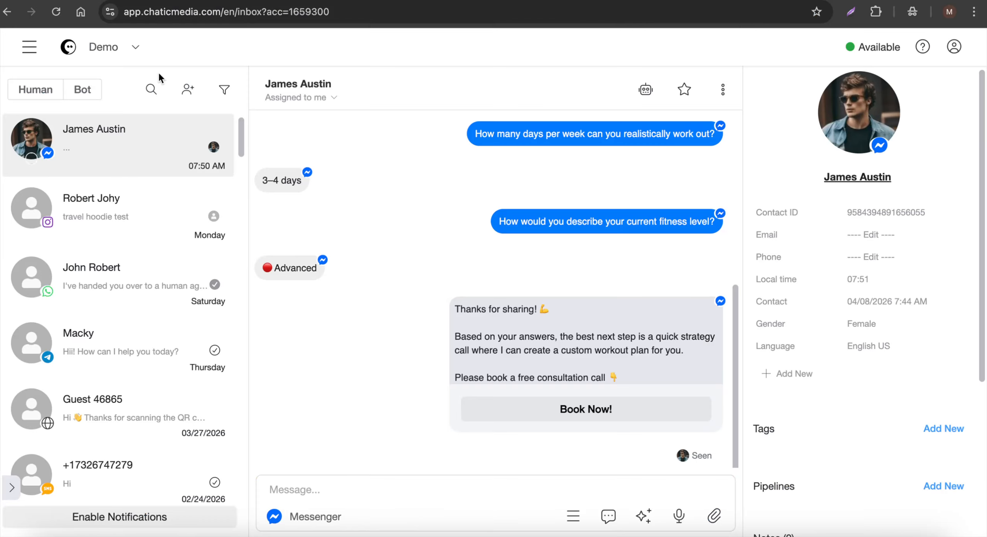
left_click(57, 13)
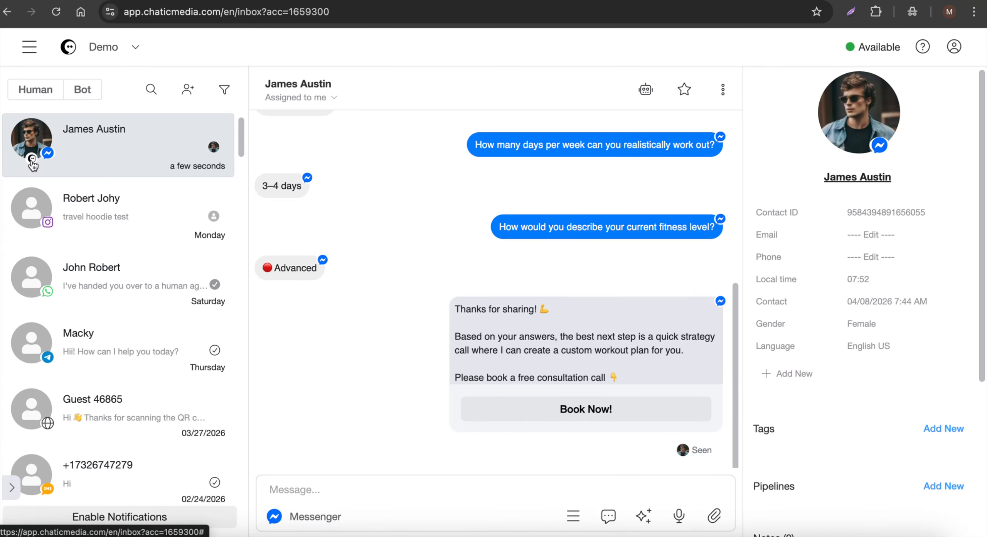
left_click(12, 489)
left_click(66, 119)
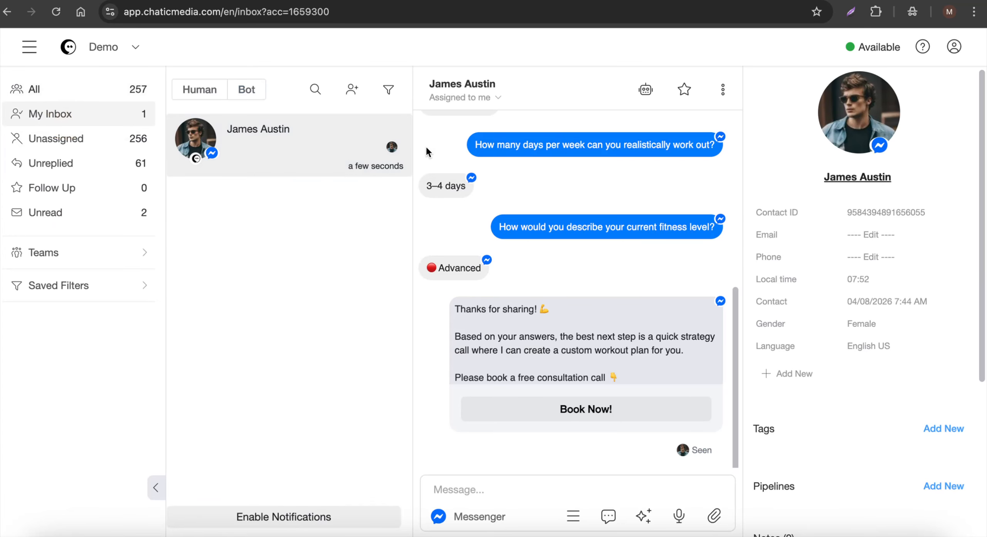
left_click(473, 482)
Show all conversations, filter them by Human and by Bot, and clear the filter
left_click(77, 93)
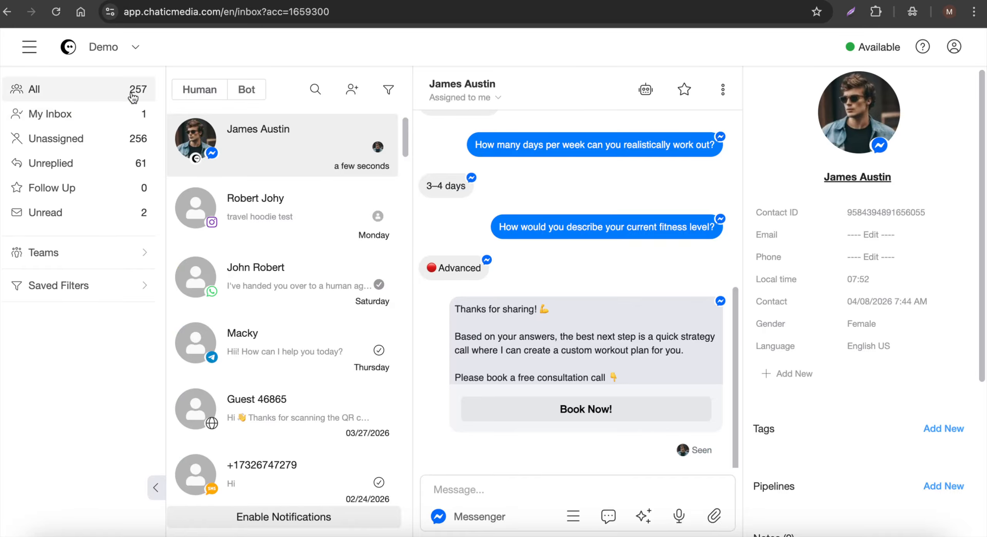
left_click(200, 97)
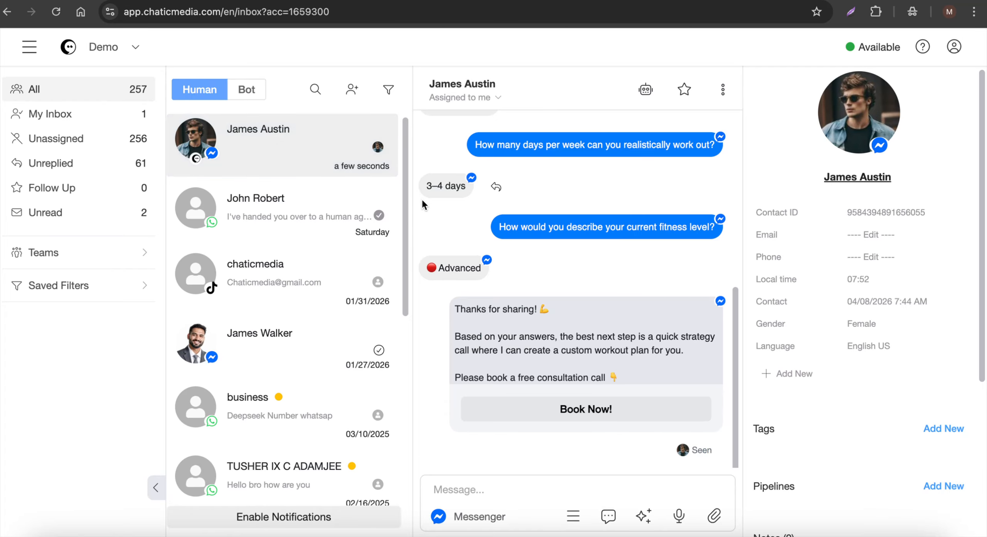
left_click(242, 98)
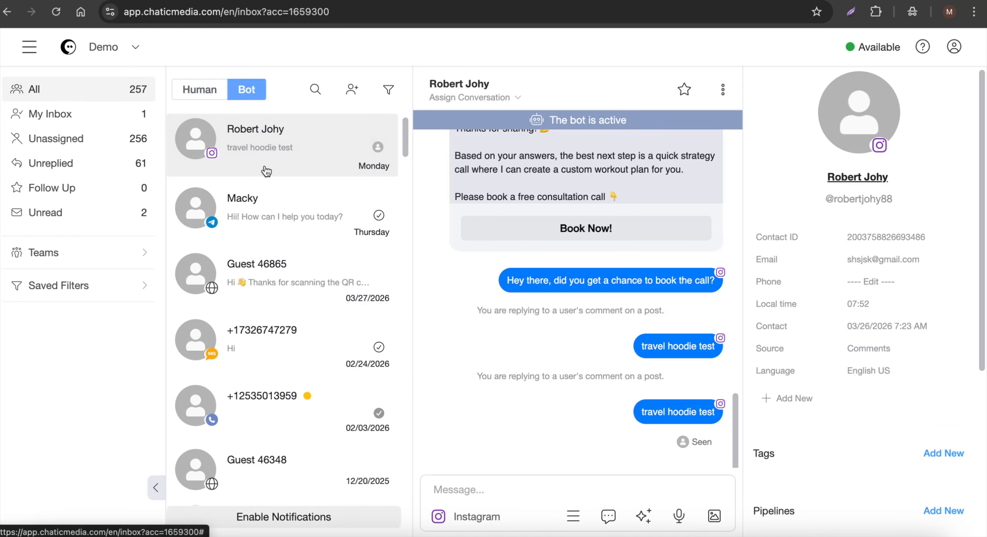
left_click(250, 93)
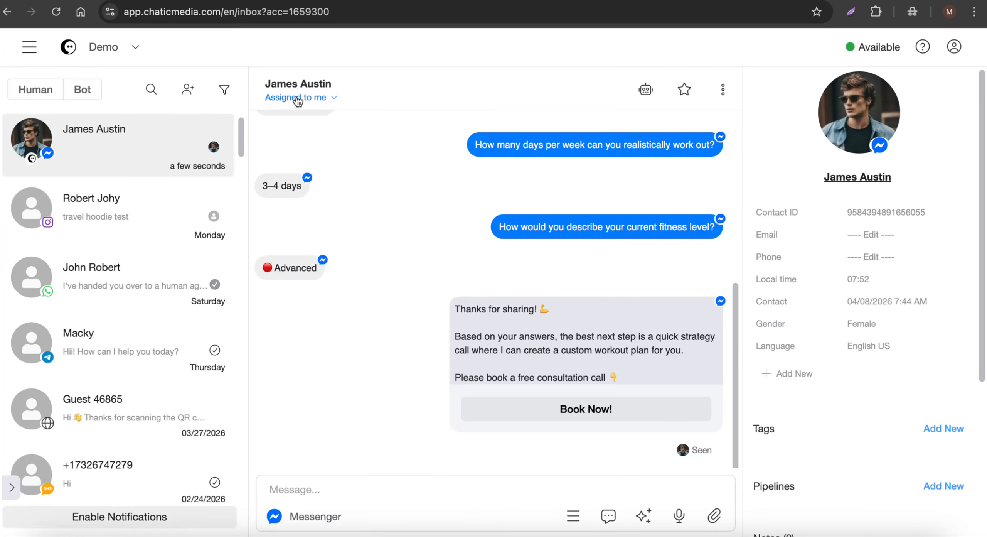
View the assignee options for the test contact's conversation and send the manual reply "sdsdsdfsdfsdf" through Messenger
left_click(297, 98)
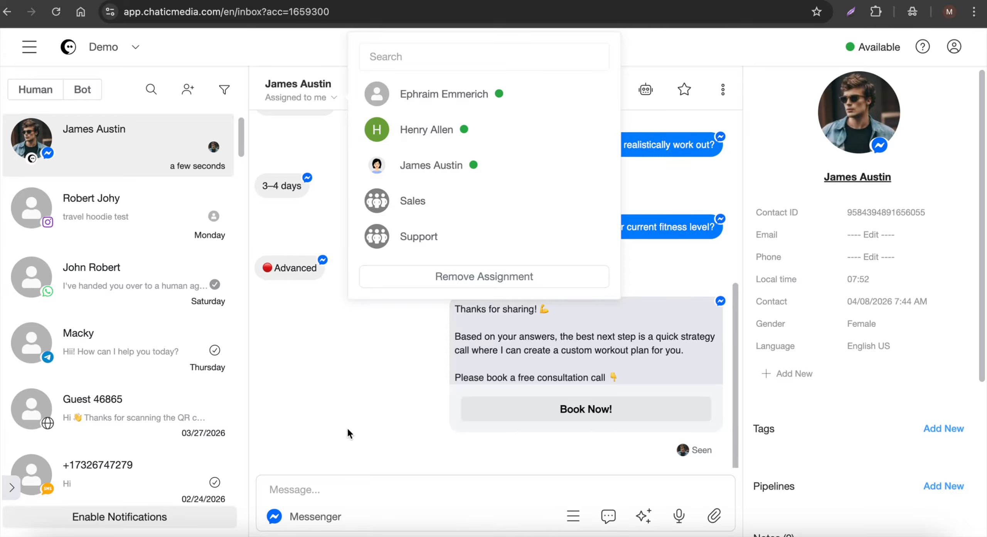
left_click(327, 489)
type("sdsdsdfsdfsdf")
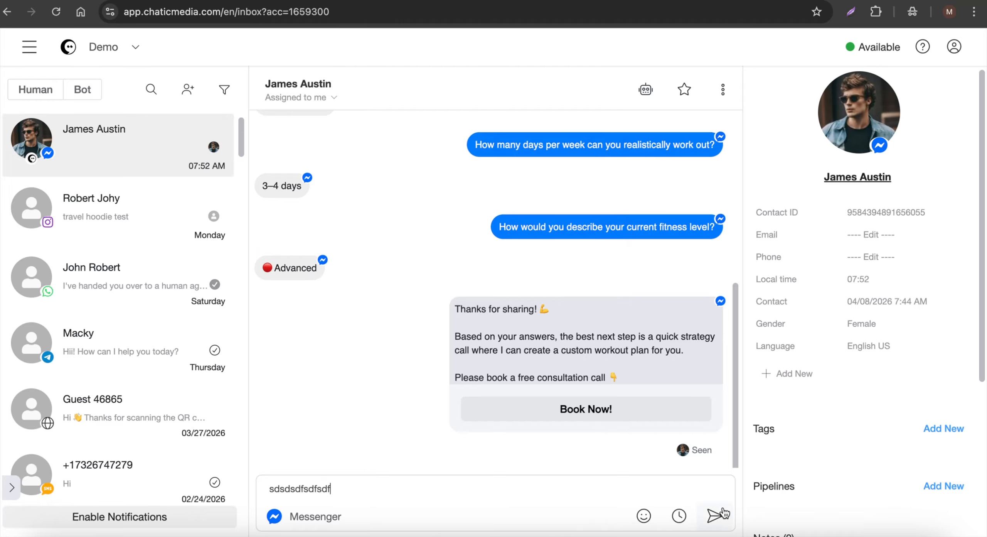
left_click(724, 513)
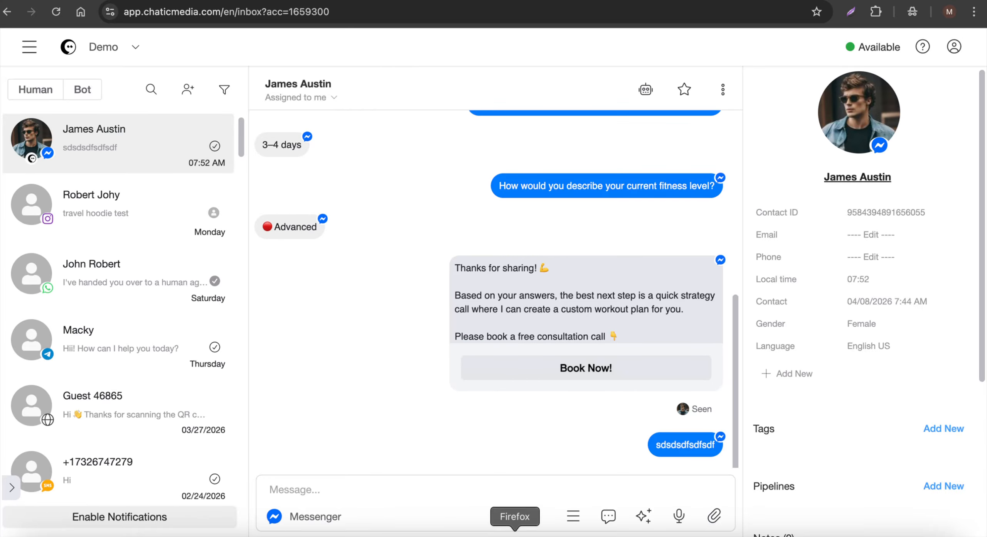
Check the manual reply in the Facebook chat and switch to the AI Chatbot and Human Agents slide in Canva
left_click(532, 517)
double_click(750, 472)
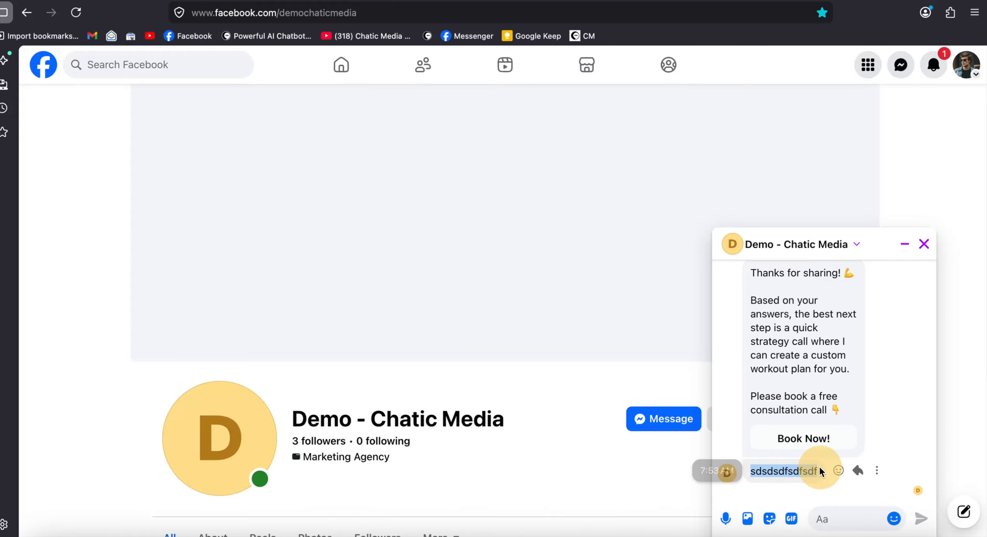
left_click(465, 534)
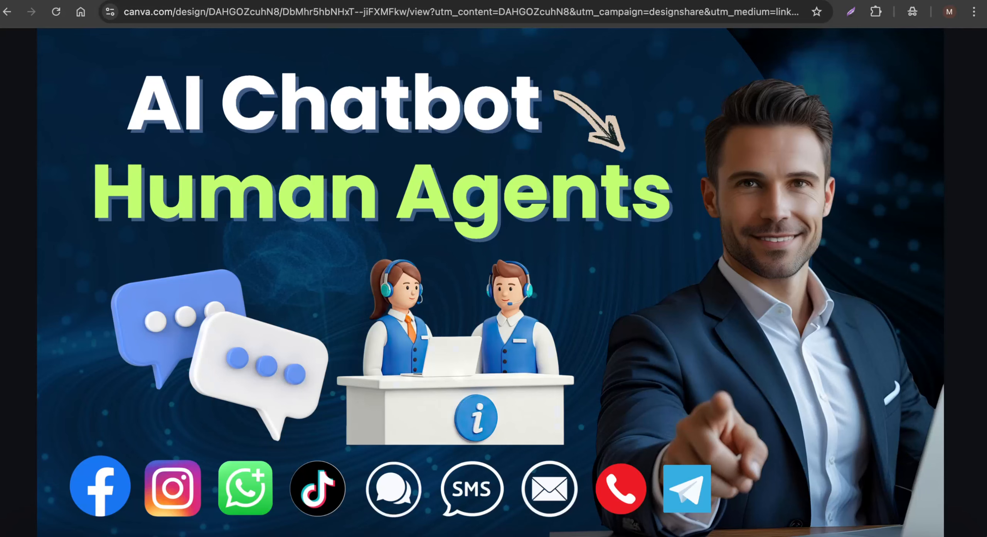